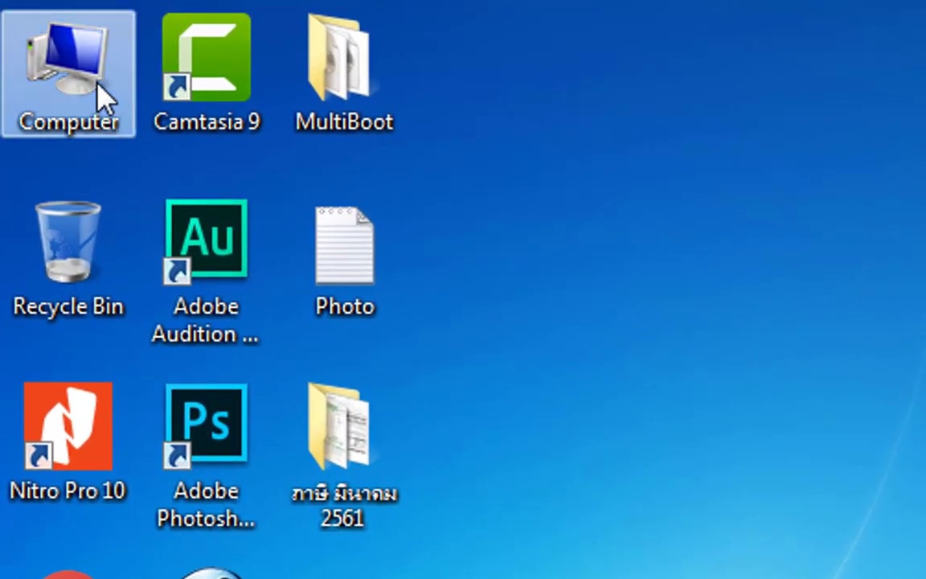
right_click(98, 84)
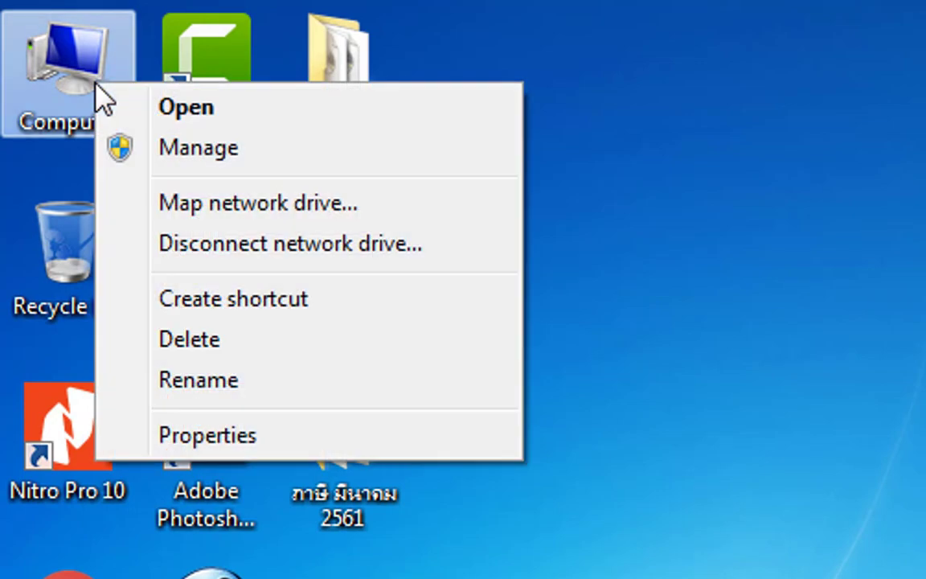
click(231, 153)
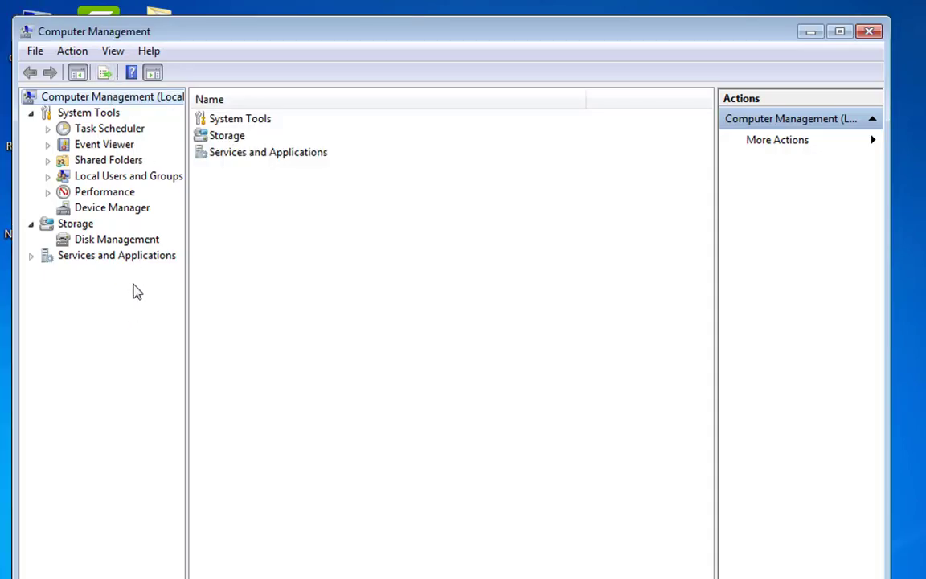
click(869, 30)
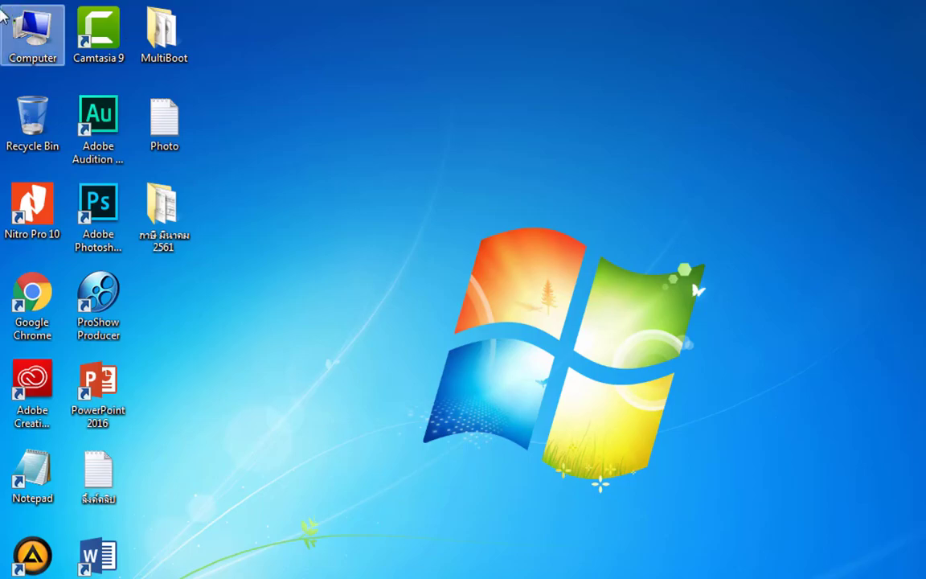
Open the Computer window and go from there to Disk Management in Computer Management.
double_click(32, 40)
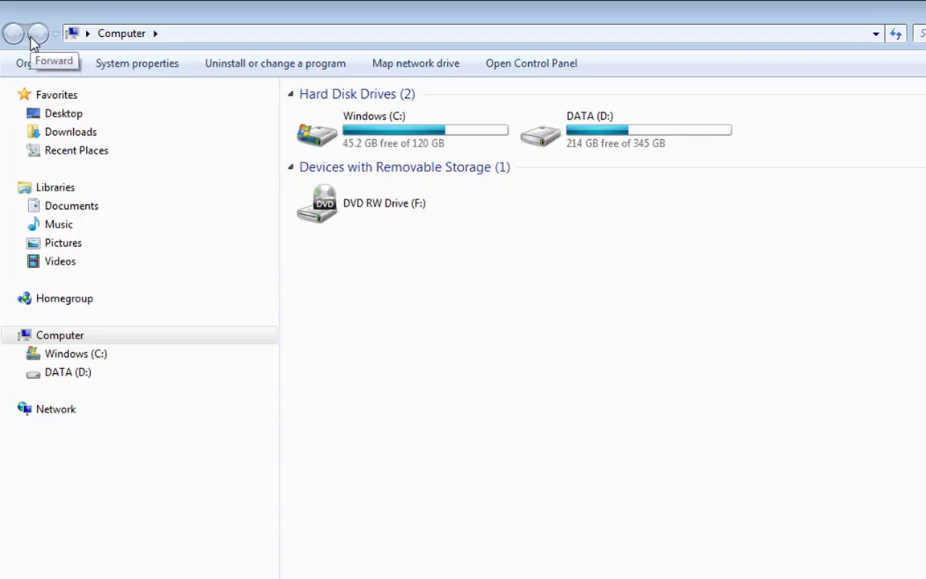
right_click(94, 343)
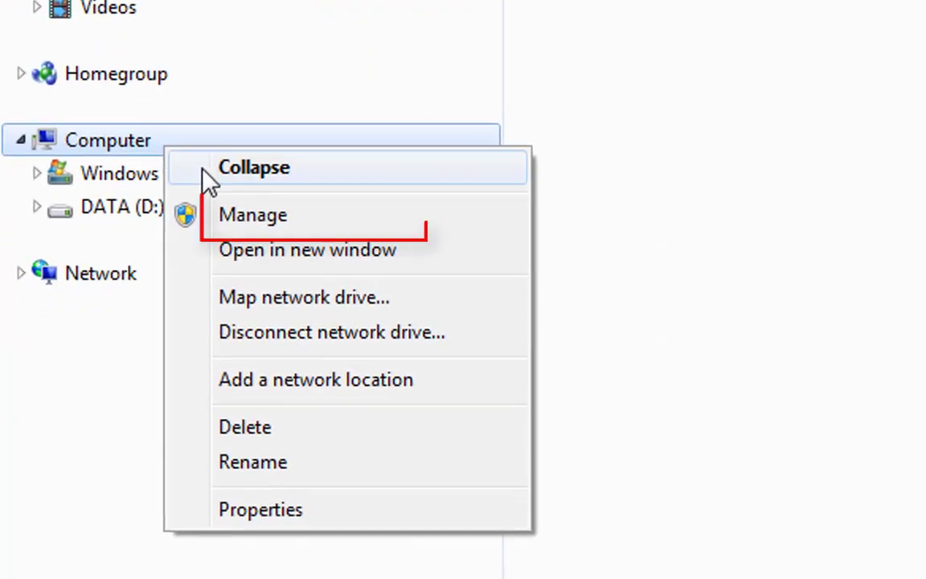
click(273, 228)
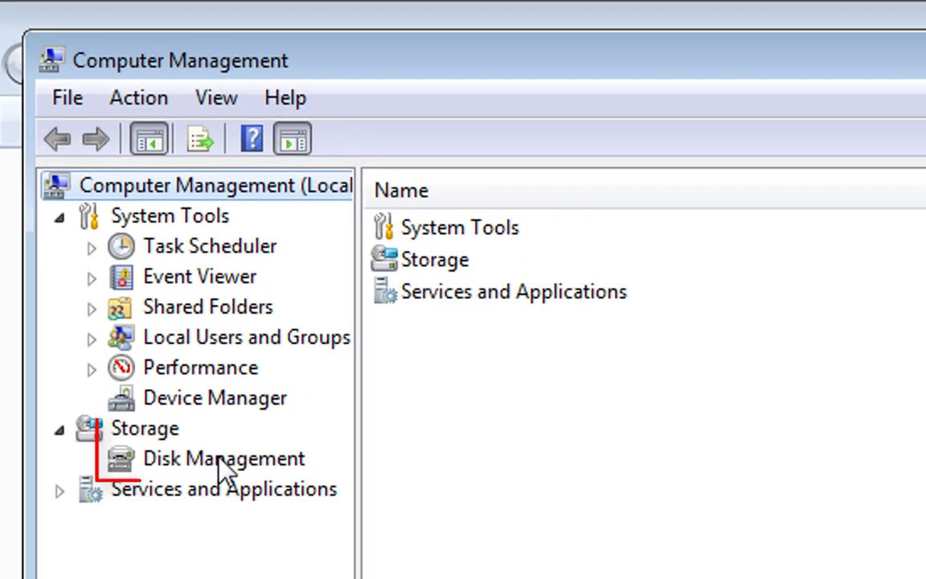
click(218, 462)
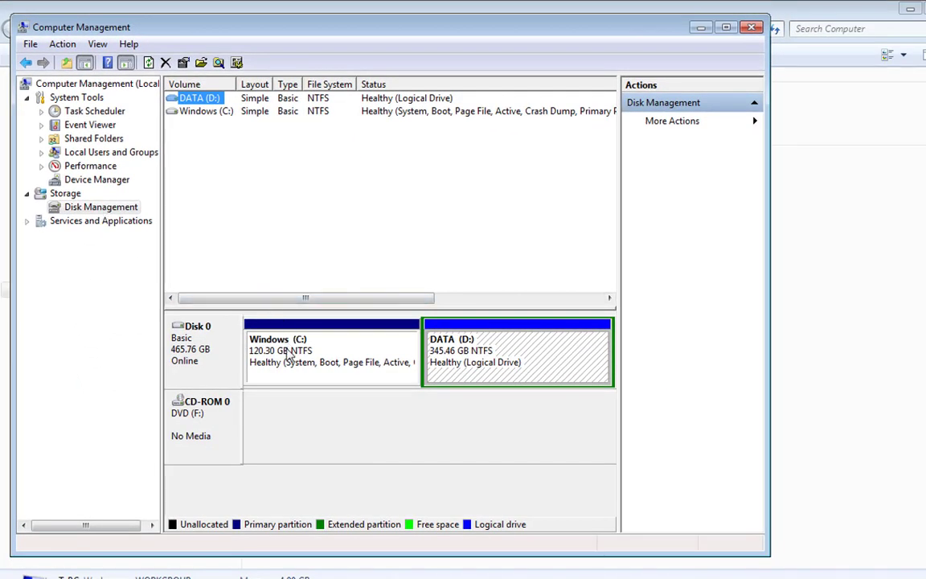
Examine the Windows (C:) and DATA (D:) partitions on Disk 0 and the CD-ROM 0 entry.
click(288, 356)
click(482, 374)
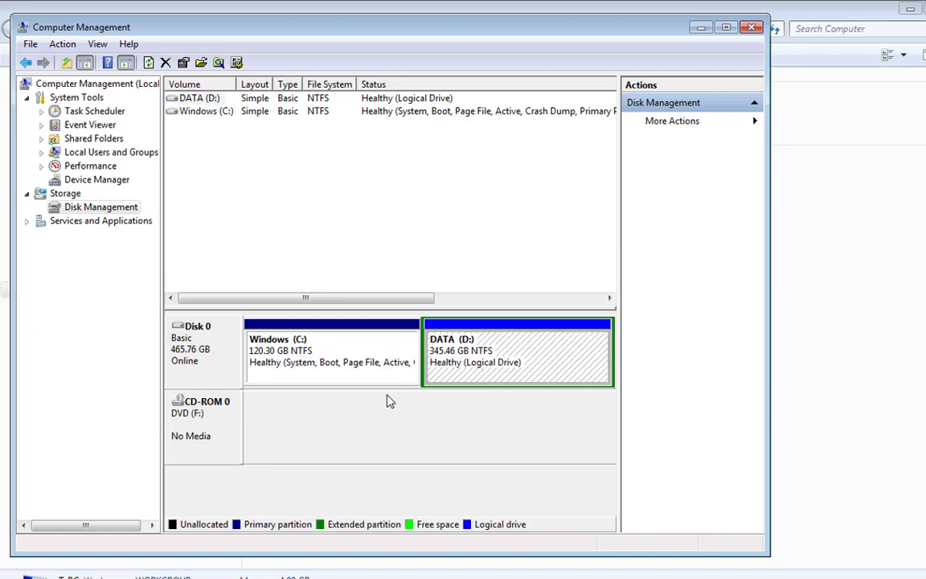
click(211, 432)
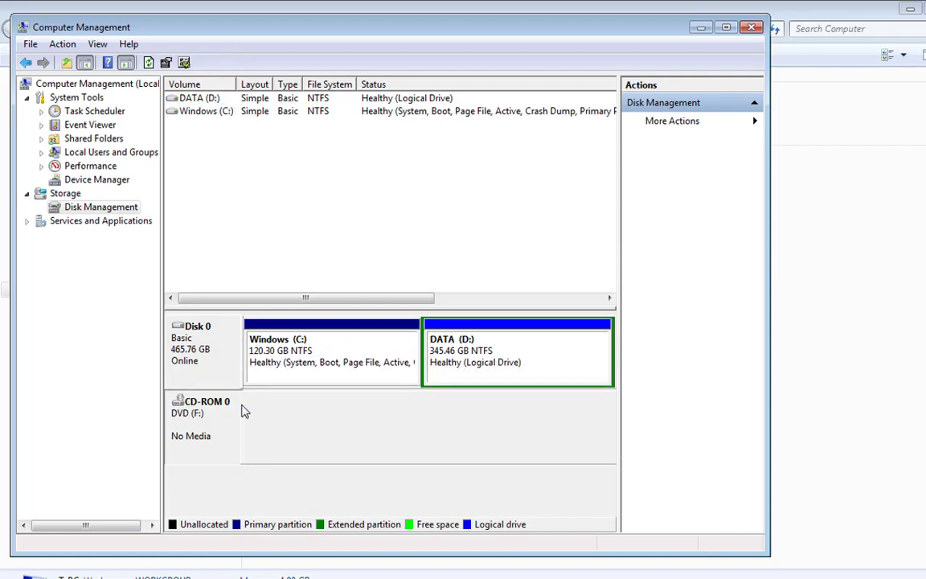
click(333, 340)
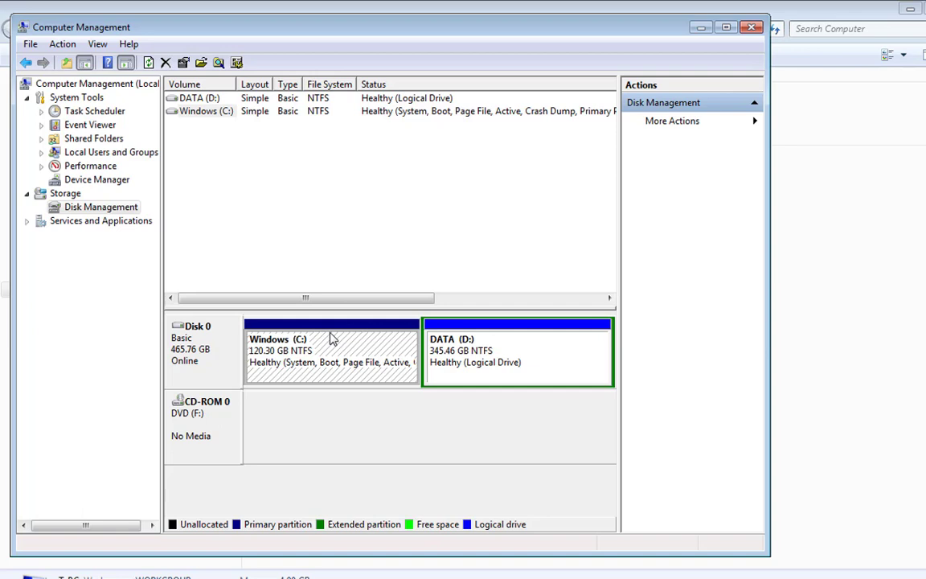
click(537, 352)
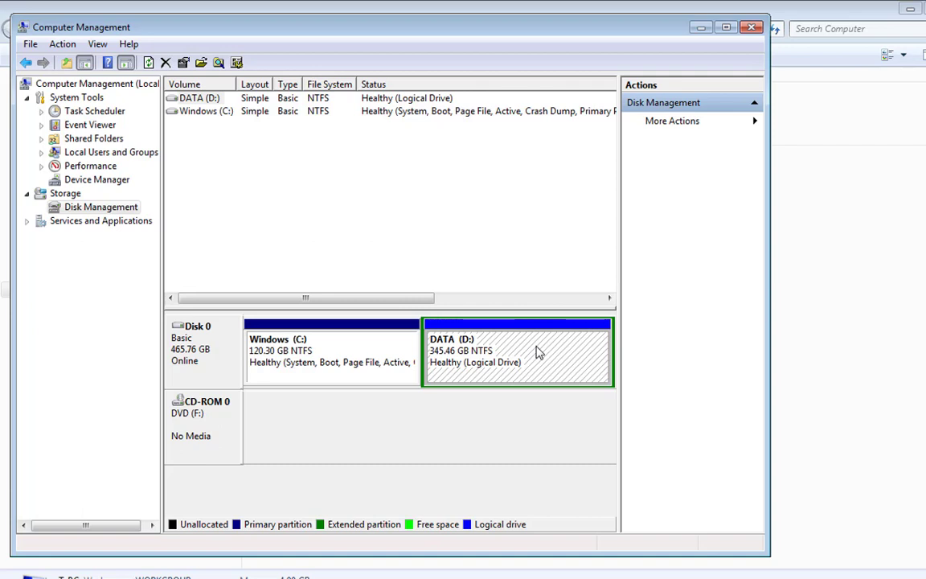
click(371, 366)
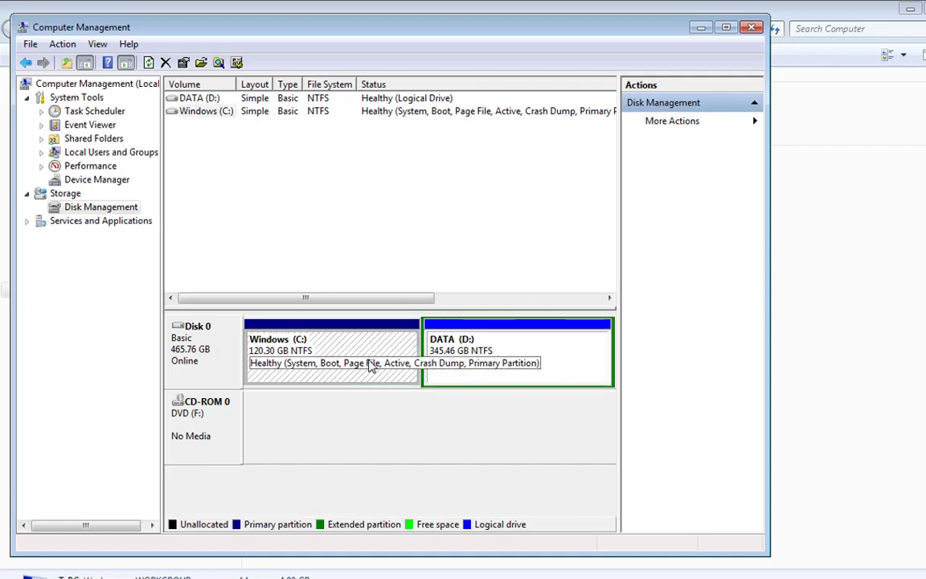
click(475, 361)
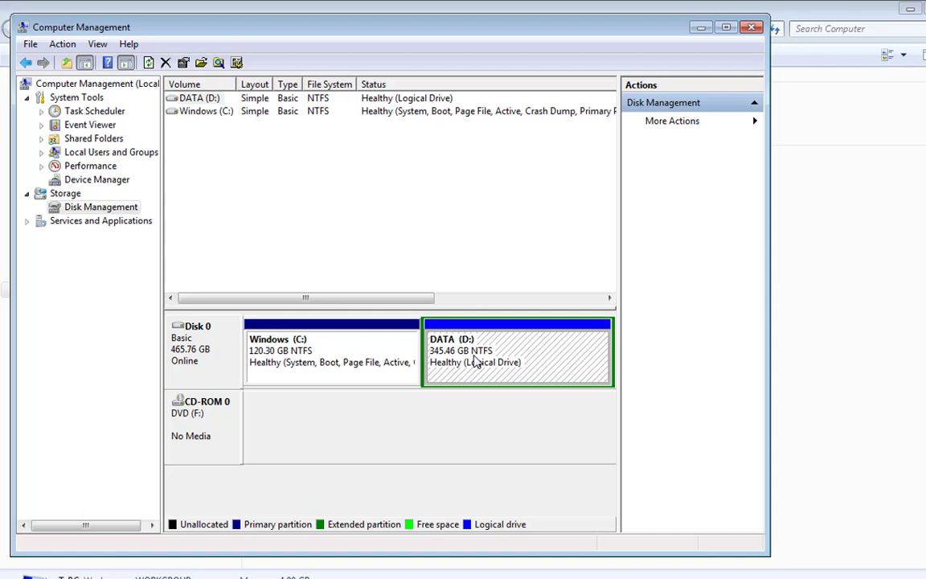
click(370, 355)
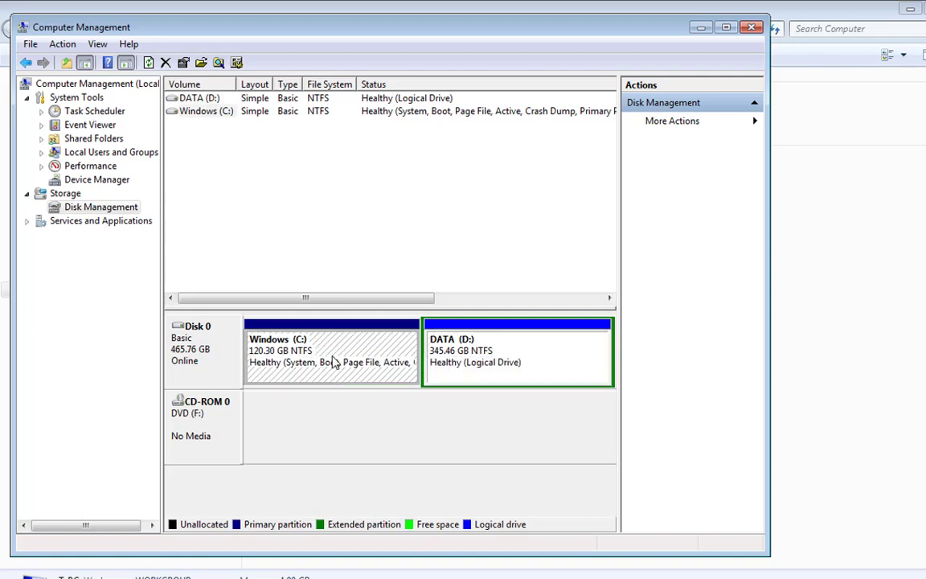
click(459, 355)
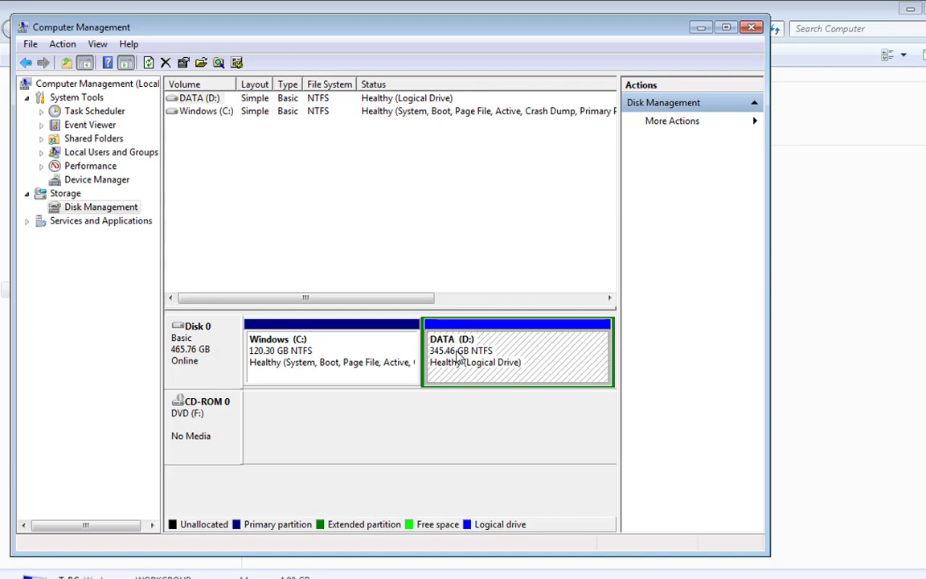
click(338, 381)
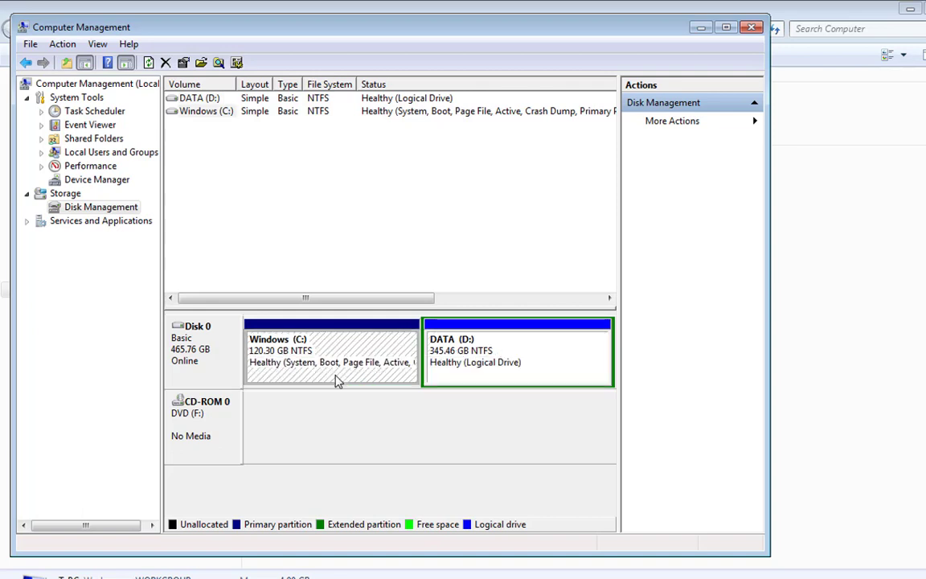
click(458, 363)
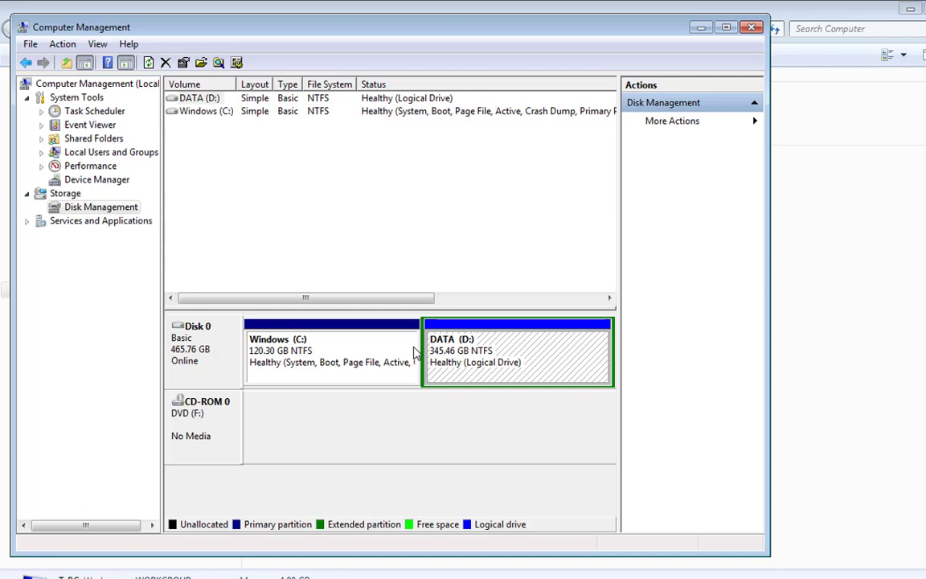
click(374, 354)
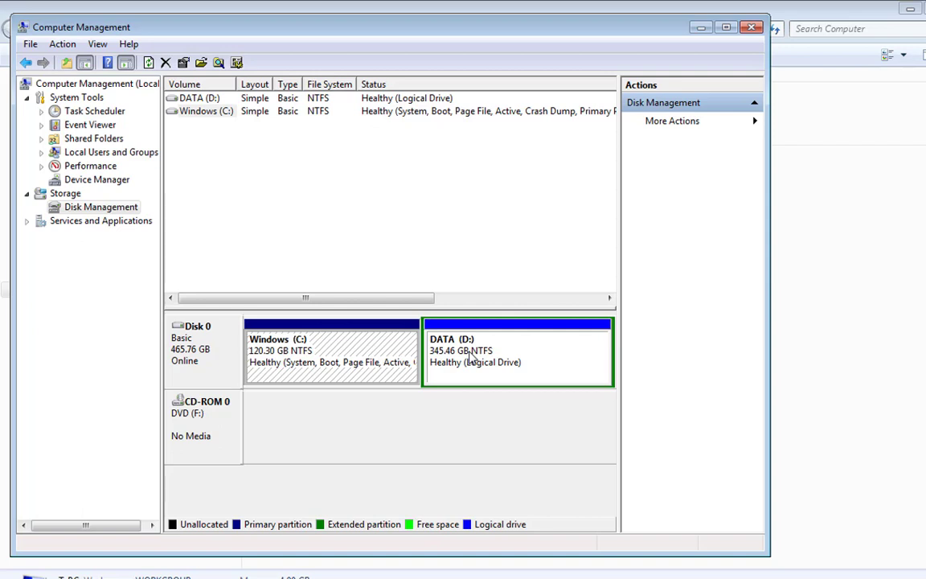
Shrink the DATA (D:) volume by 100000 MB.
click(473, 359)
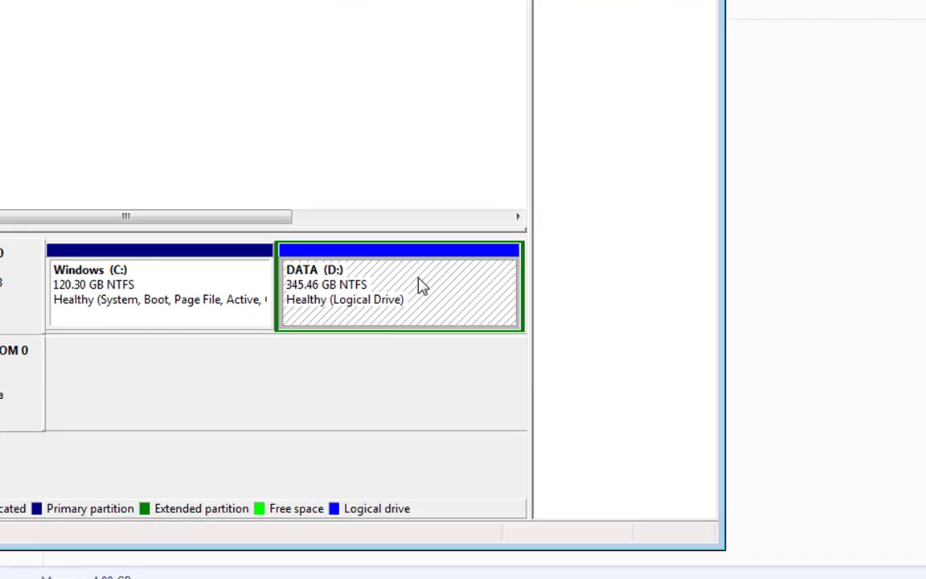
right_click(420, 285)
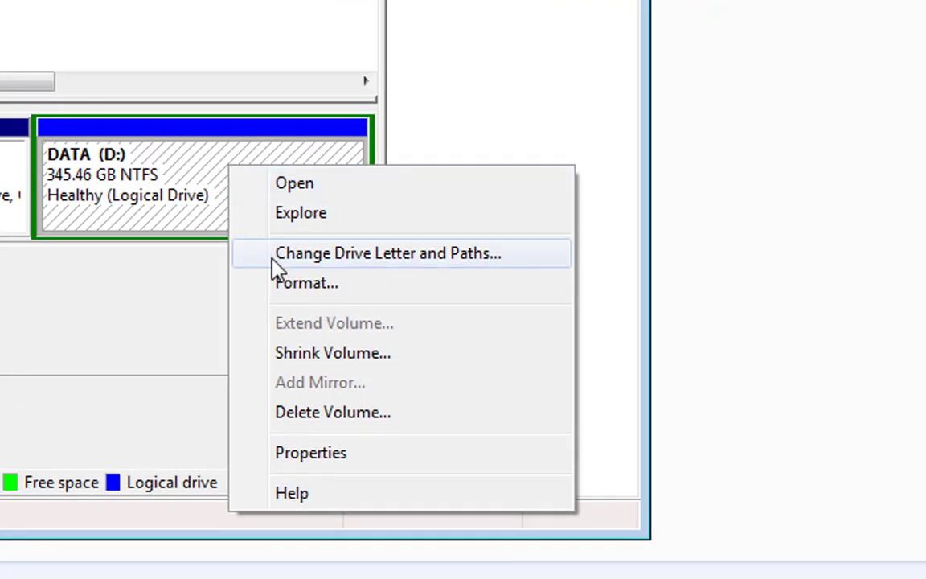
click(406, 360)
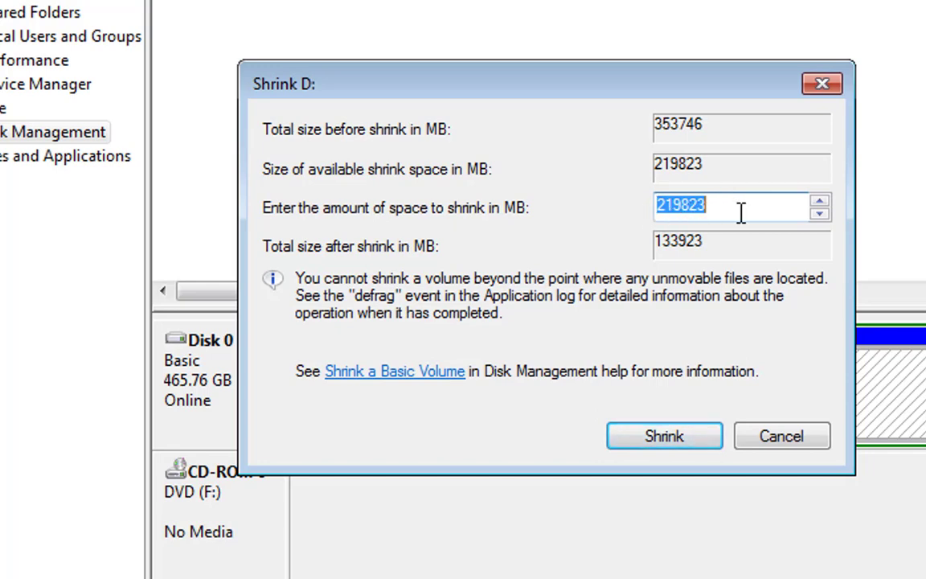
text(10000)
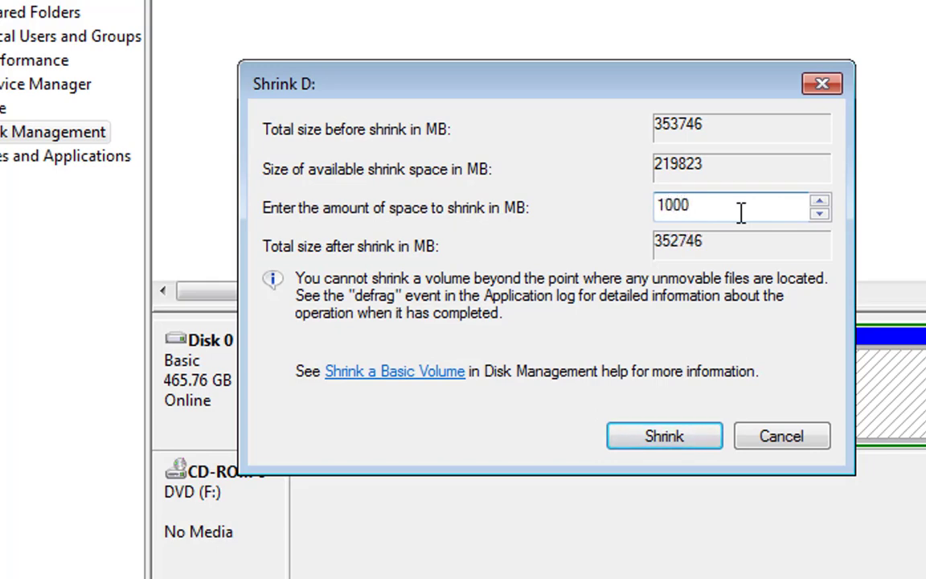
text(0)
click(672, 443)
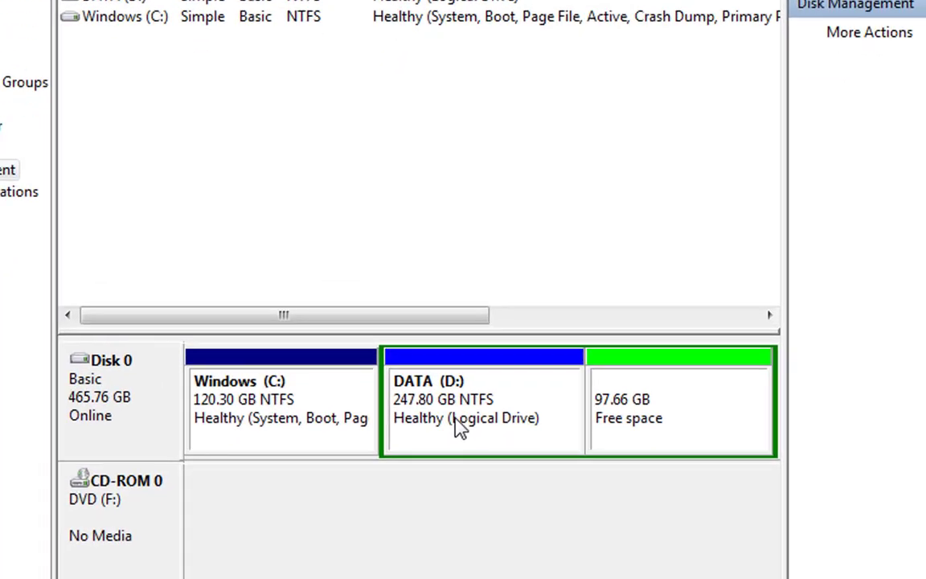
Set up a new simple volume in Disk 0's free space, accepting the 99999 MB size and drive letter E.
click(724, 401)
click(585, 374)
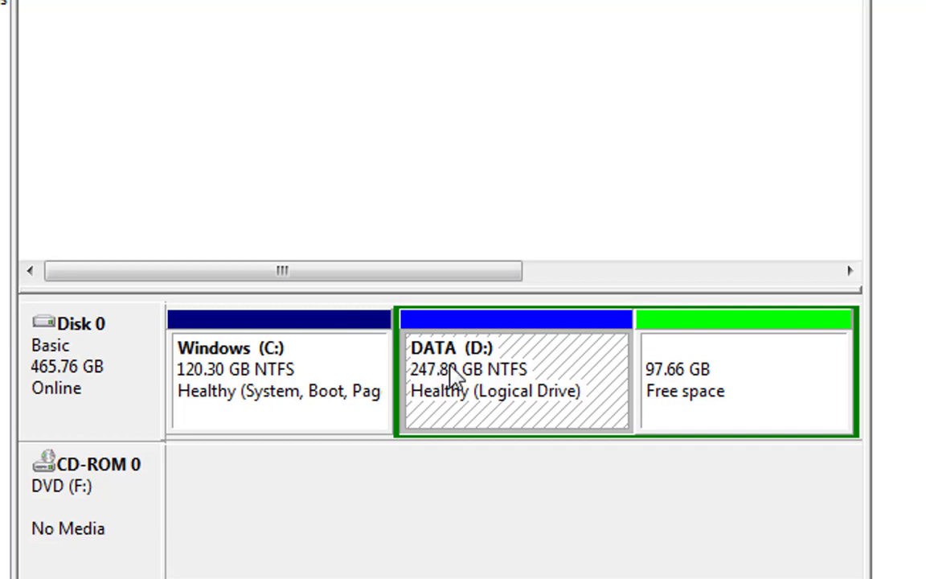
click(718, 395)
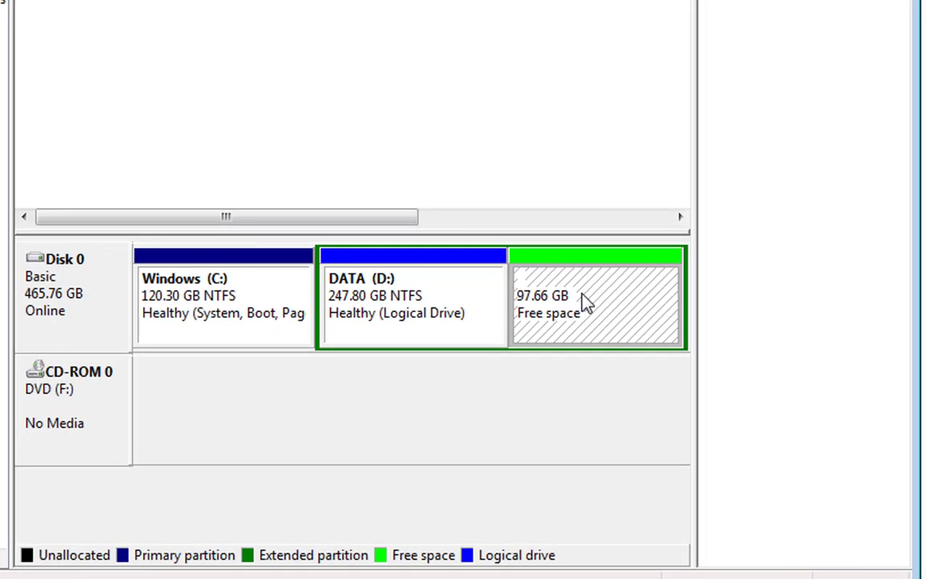
right_click(586, 303)
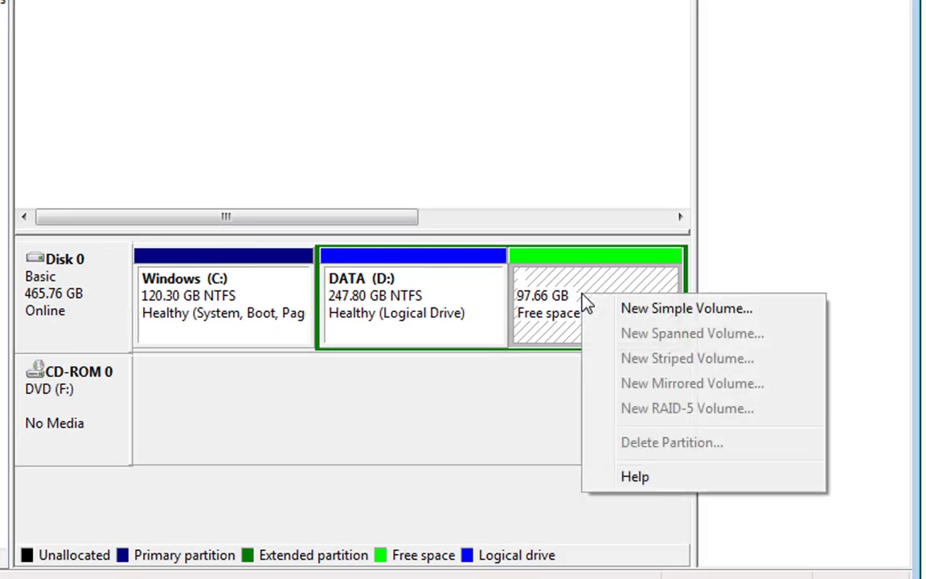
click(697, 315)
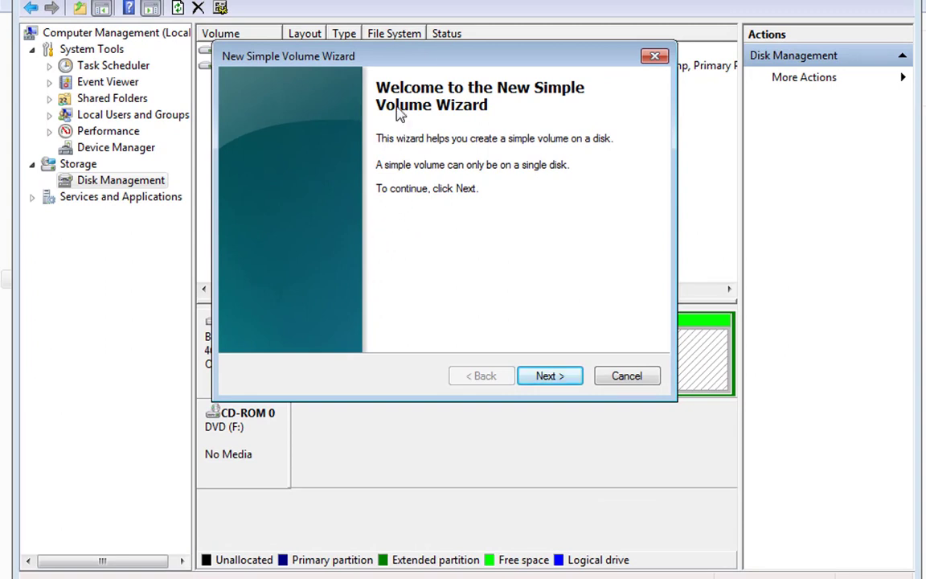
click(549, 374)
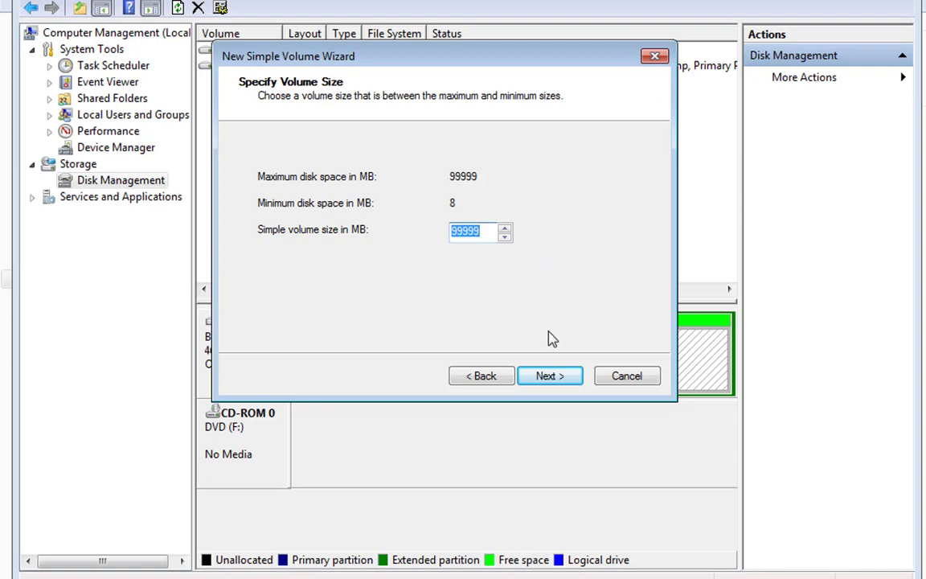
click(548, 377)
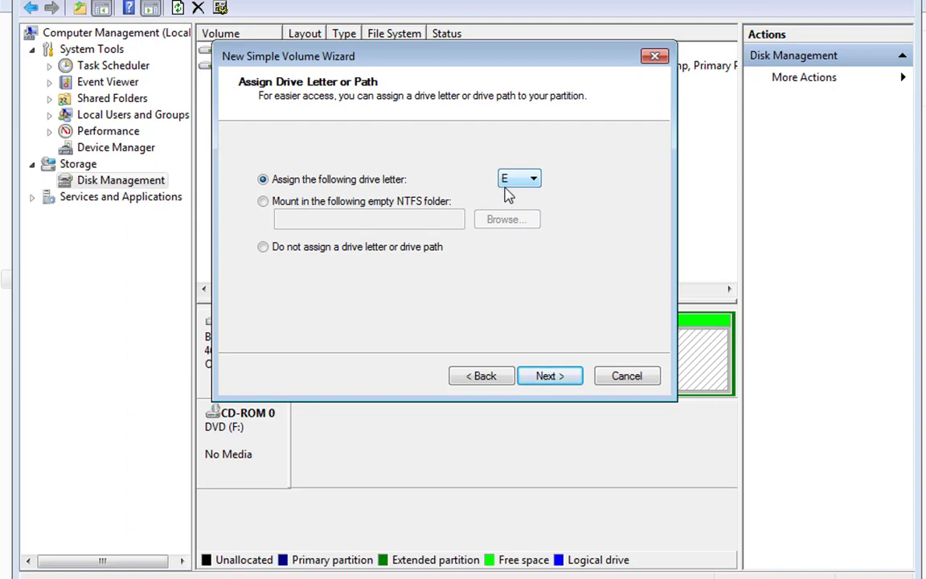
click(550, 376)
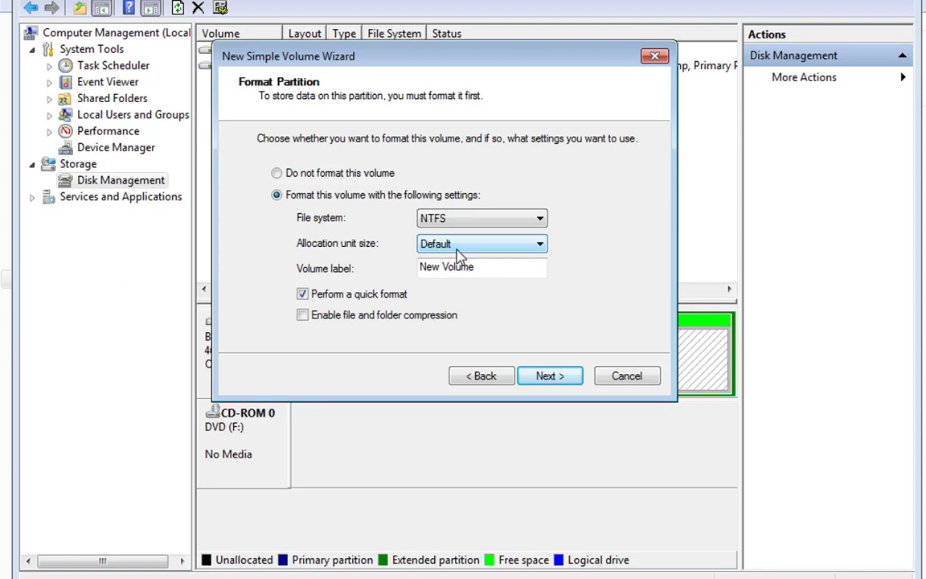
Label the new volume Data2, keep the NTFS quick format settings, and finish creating it.
drag(505, 267, 362, 271)
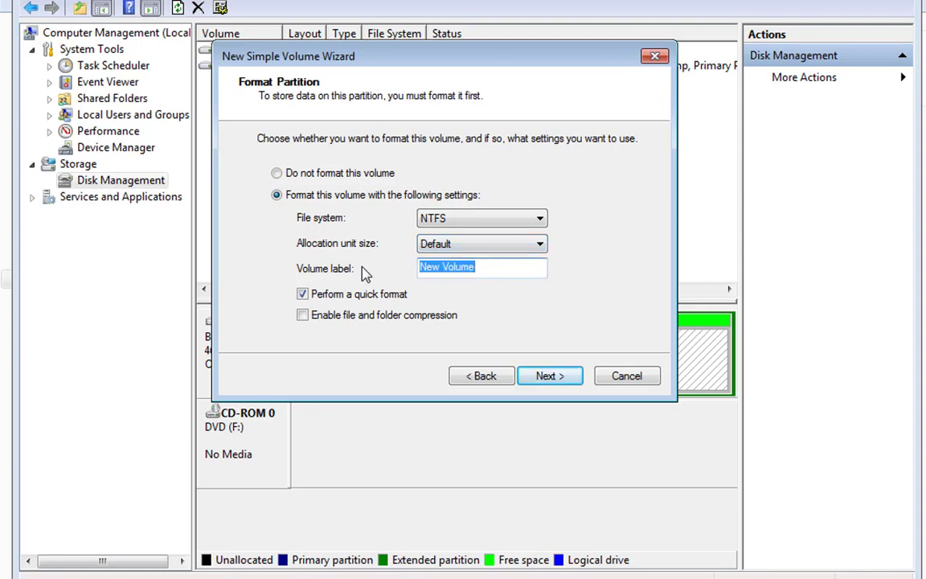
text(D)
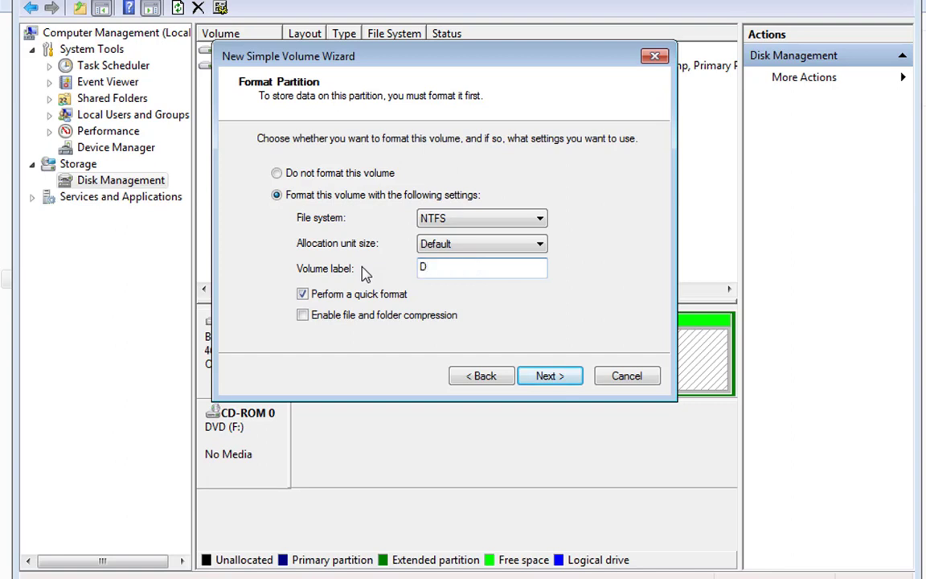
text(ata2)
click(553, 378)
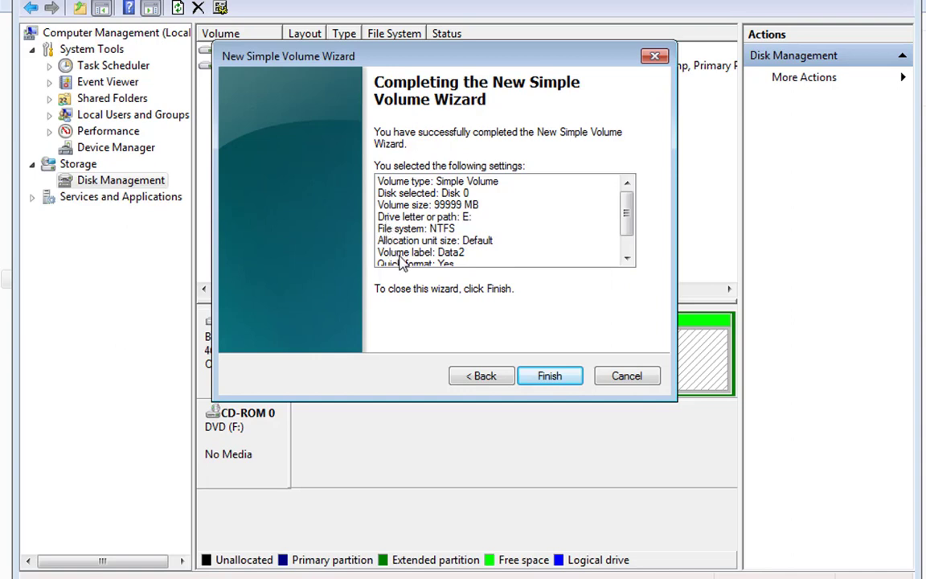
drag(625, 214, 630, 278)
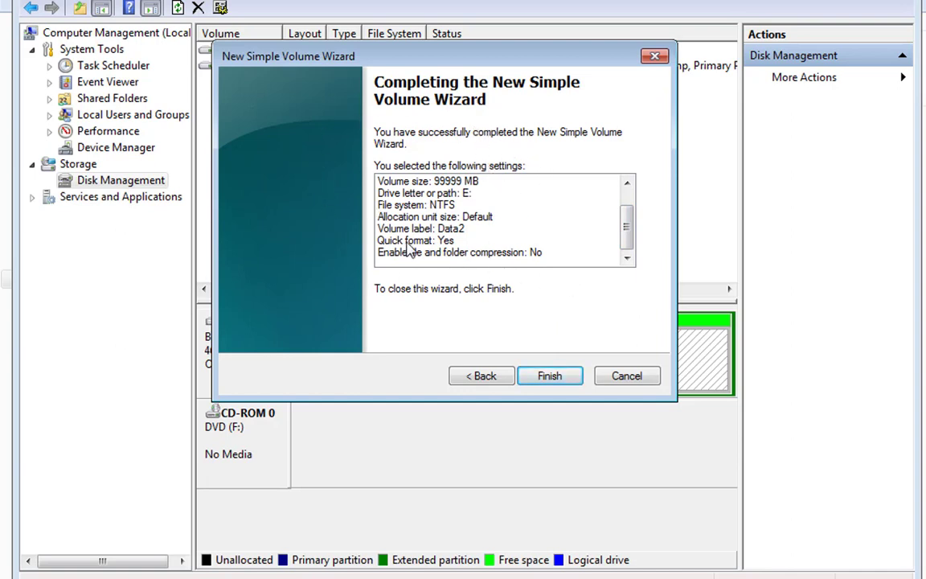
click(555, 381)
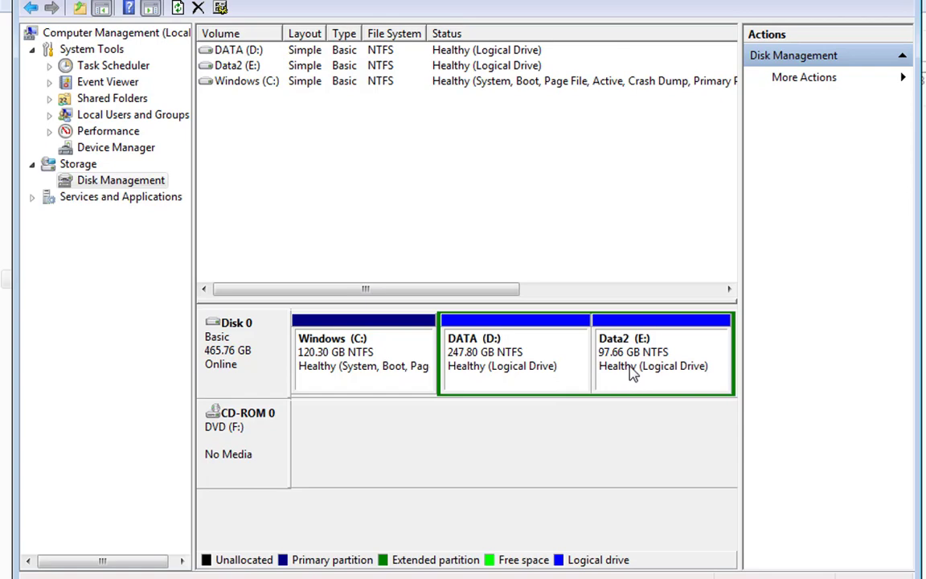
Compare the Data2 (E:) and DATA (D:) volumes on Disk 0, and close Computer Management.
click(631, 375)
click(543, 346)
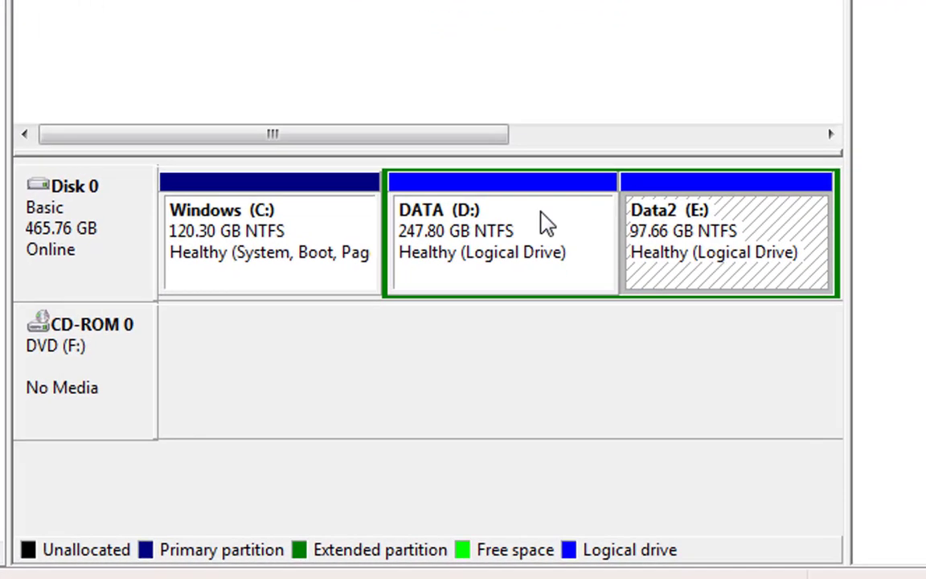
click(411, 349)
click(464, 213)
click(673, 251)
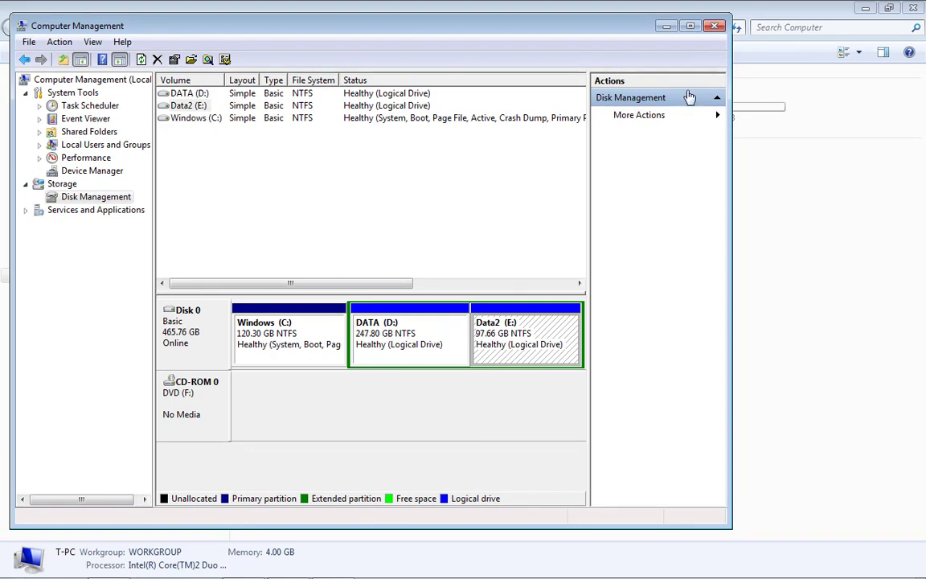
click(718, 30)
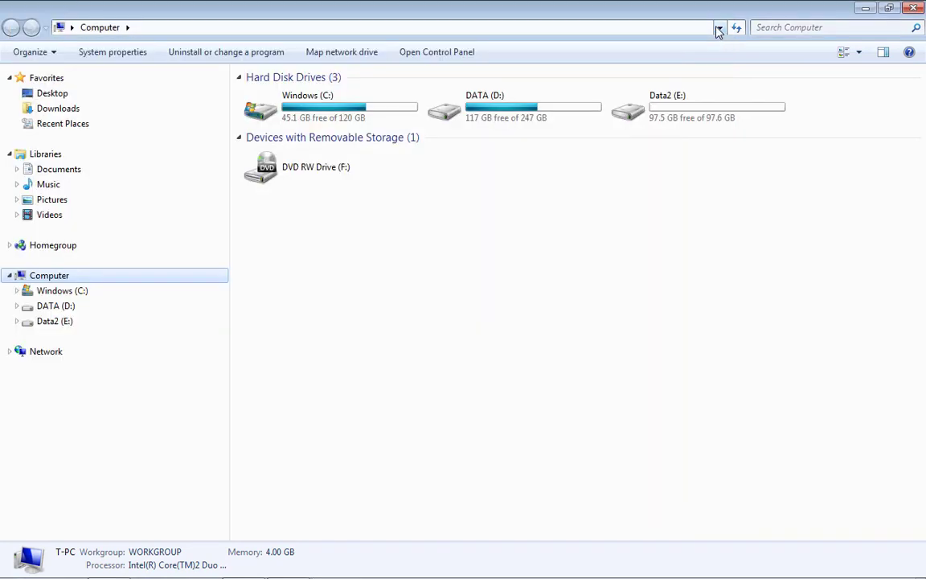
Check the Data2 (E:), DATA (D:) and Windows (C:) drives in the Computer window.
click(699, 117)
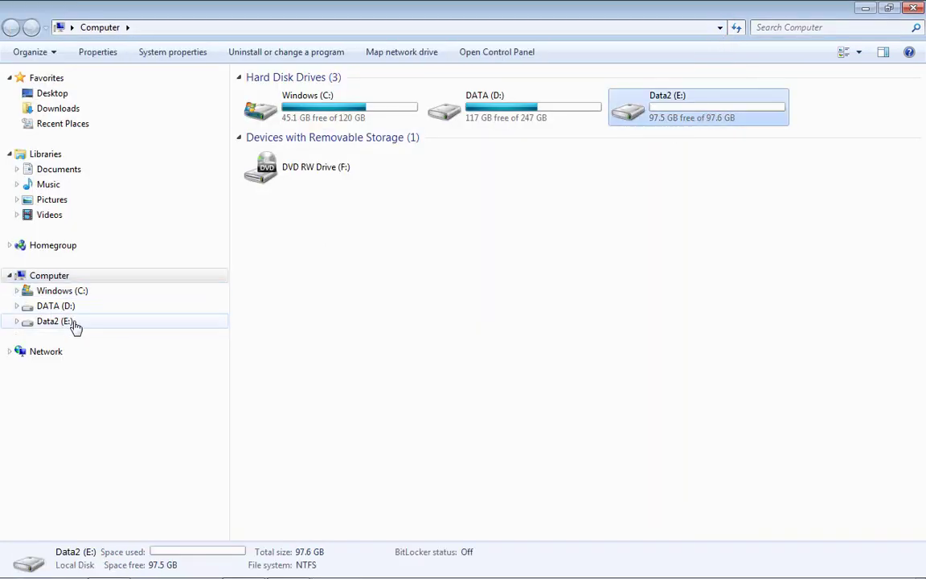
click(567, 121)
click(329, 109)
click(680, 114)
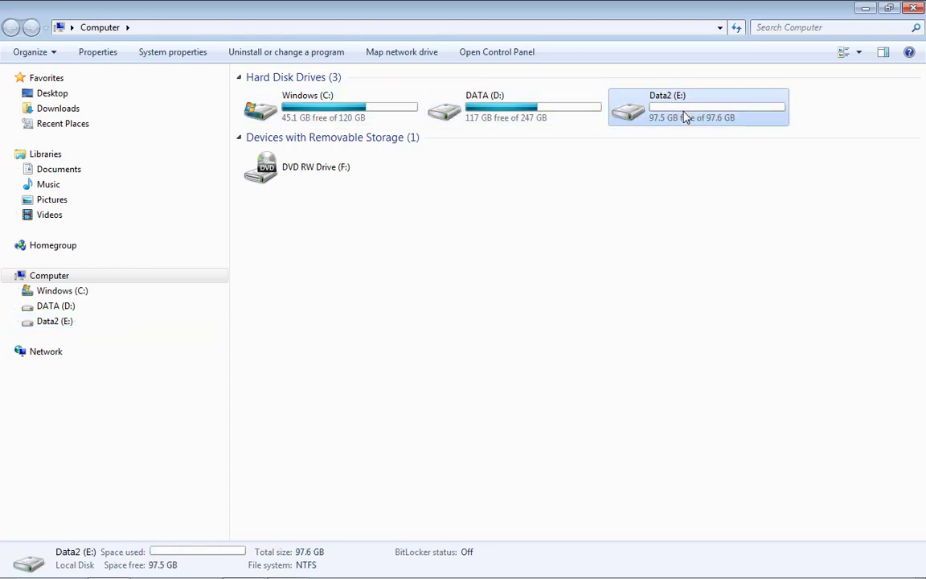
click(98, 325)
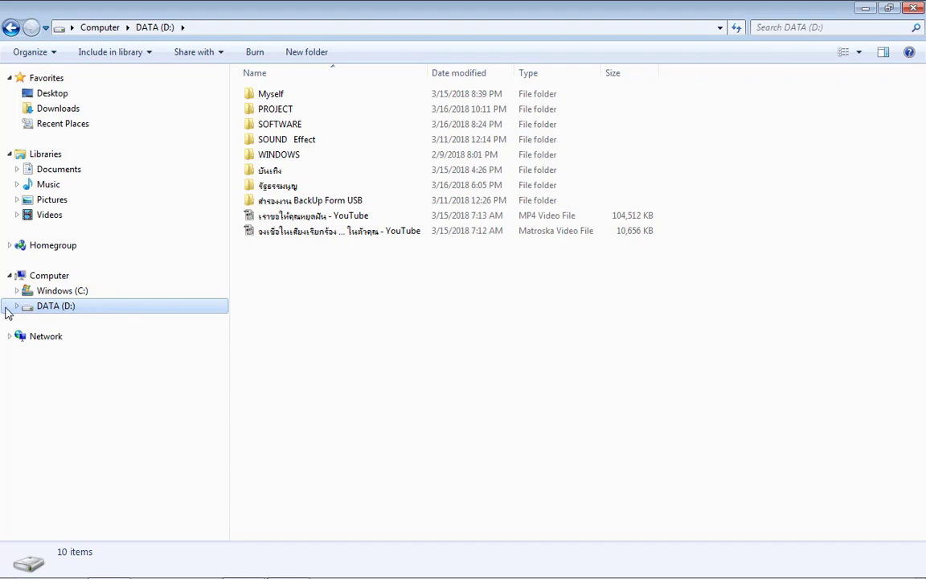
Open the MiniTool Partition Wizard Professional v7.1 Portable folder inside SOFTWARE on DATA (D:).
click(16, 306)
click(56, 337)
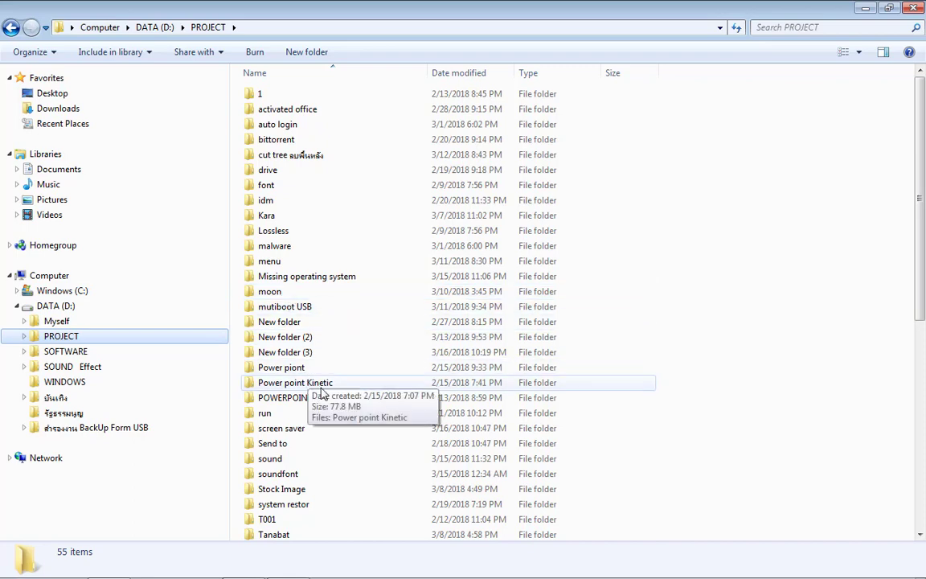
click(103, 351)
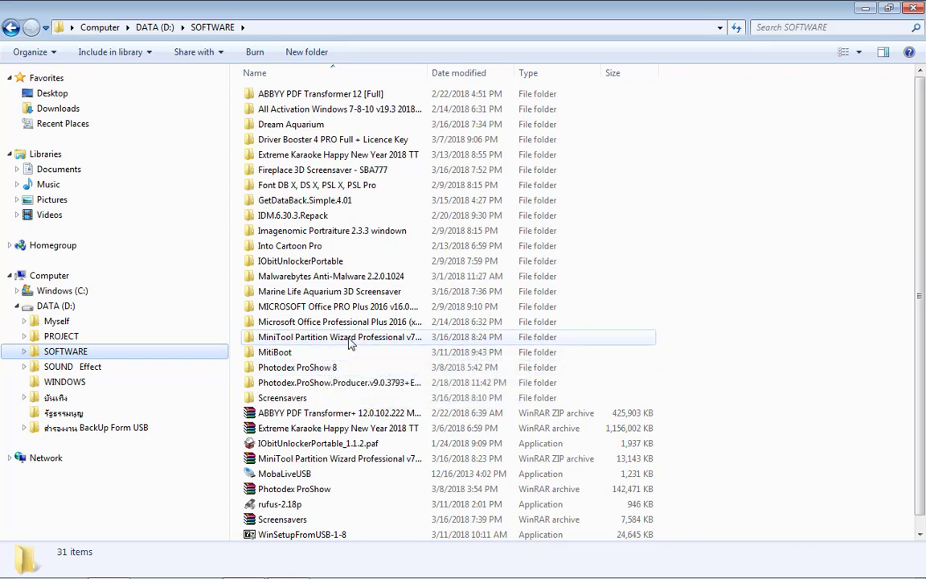
click(350, 341)
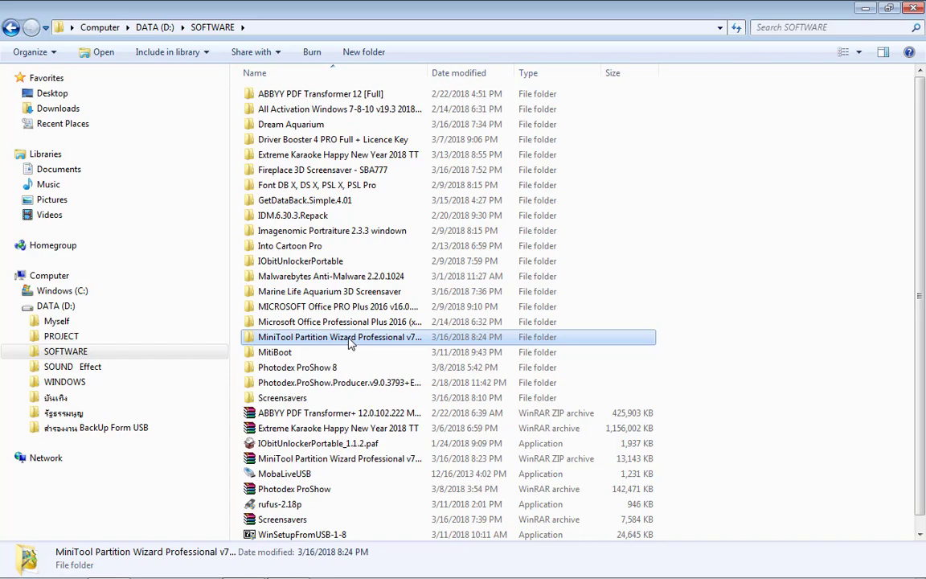
double_click(348, 340)
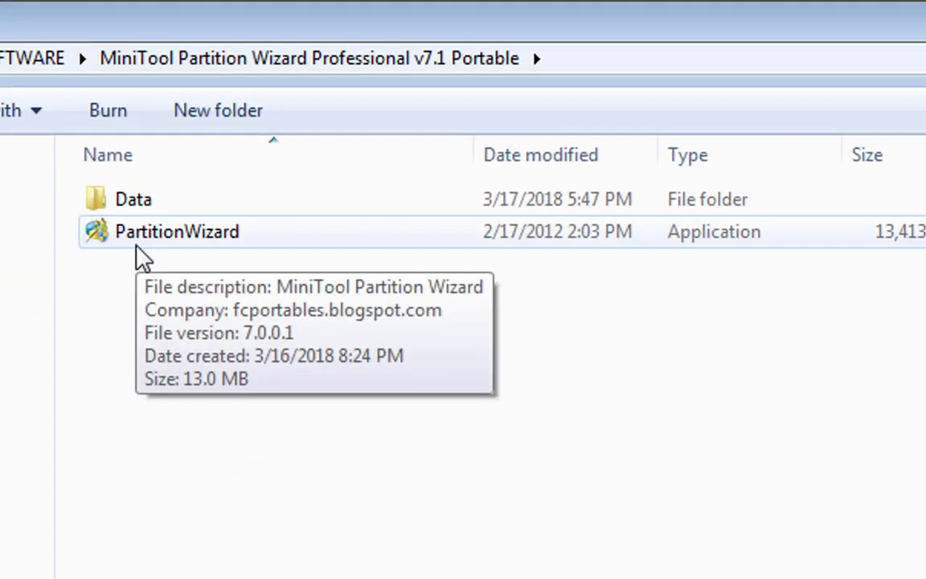
Run PartitionWizard as administrator and decline downloading the new version.
click(136, 249)
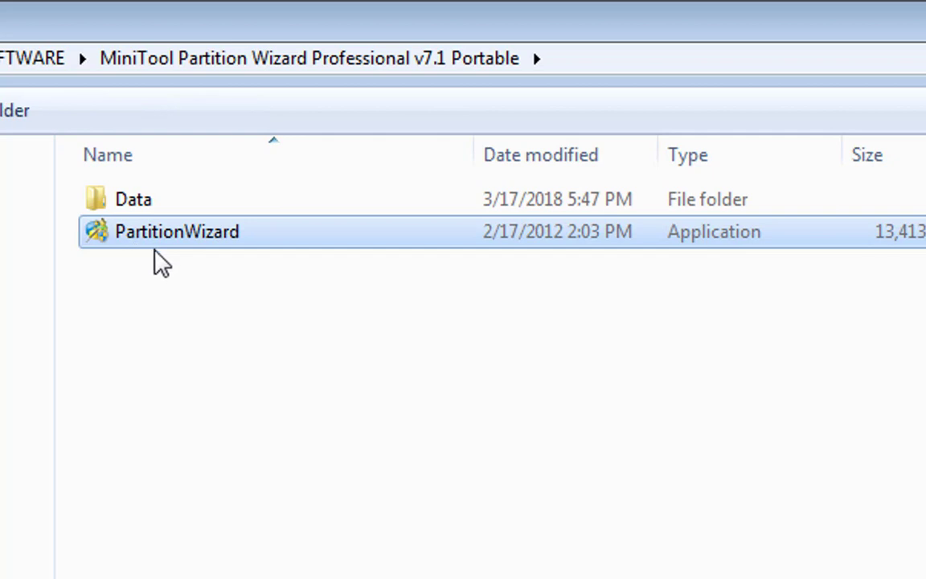
right_click(207, 244)
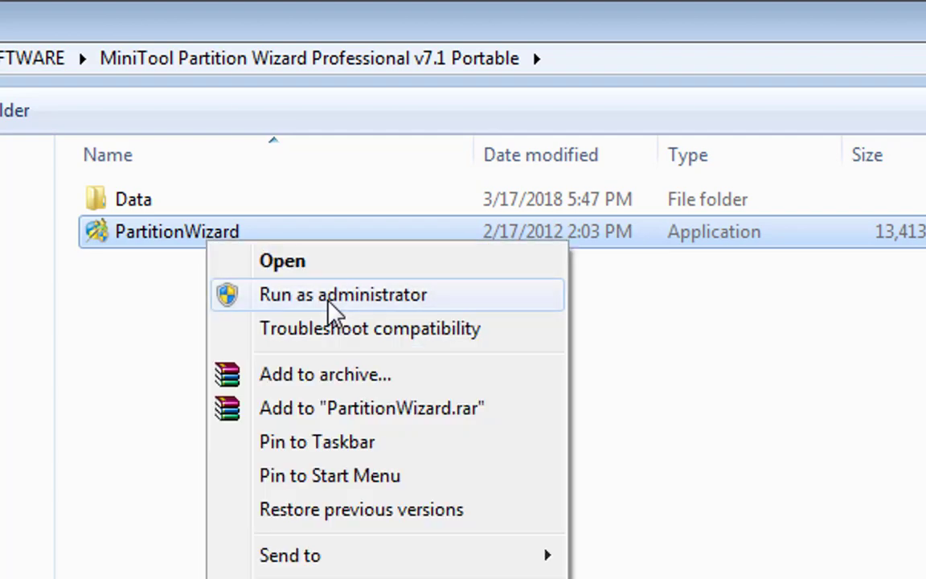
click(329, 301)
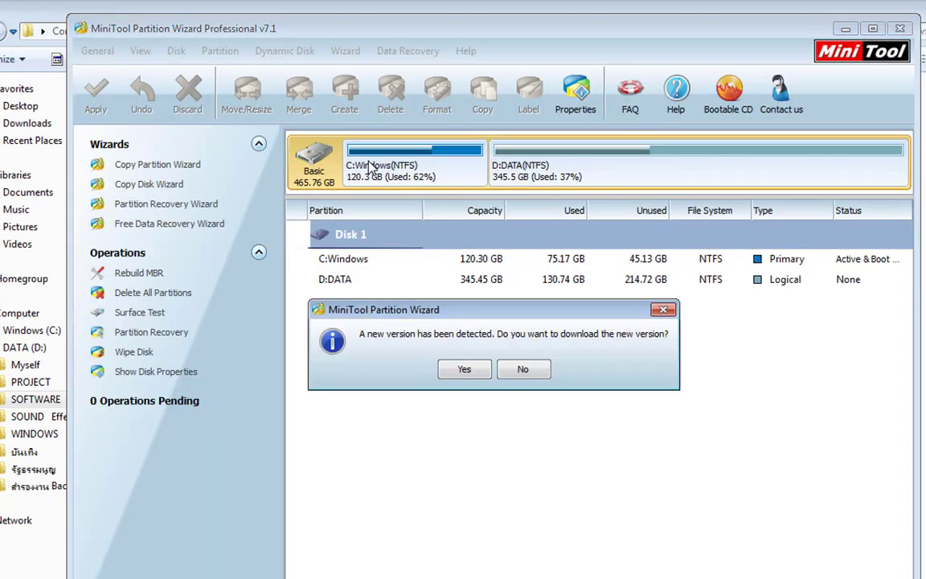
click(523, 370)
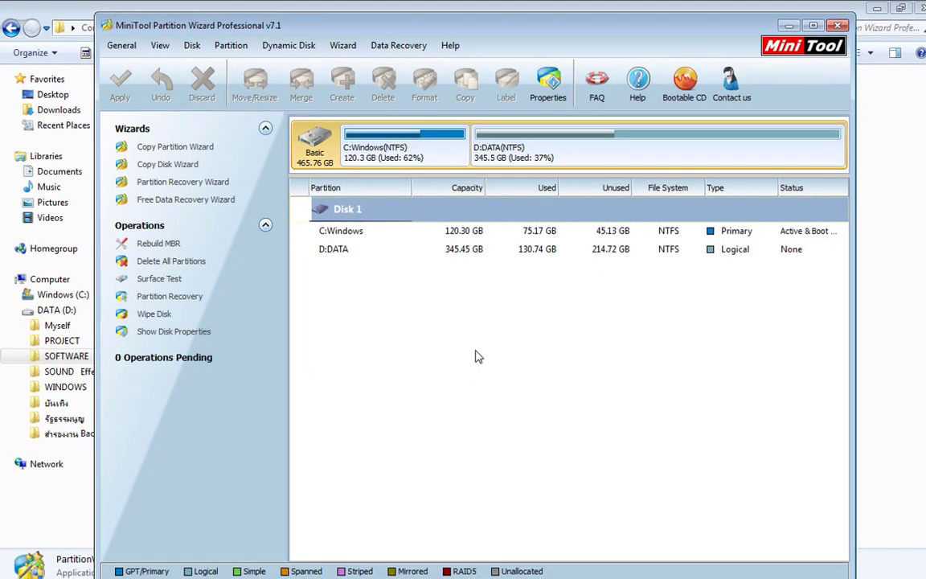
Examine the C:Windows and D:DATA partitions on Disk 1.
click(538, 251)
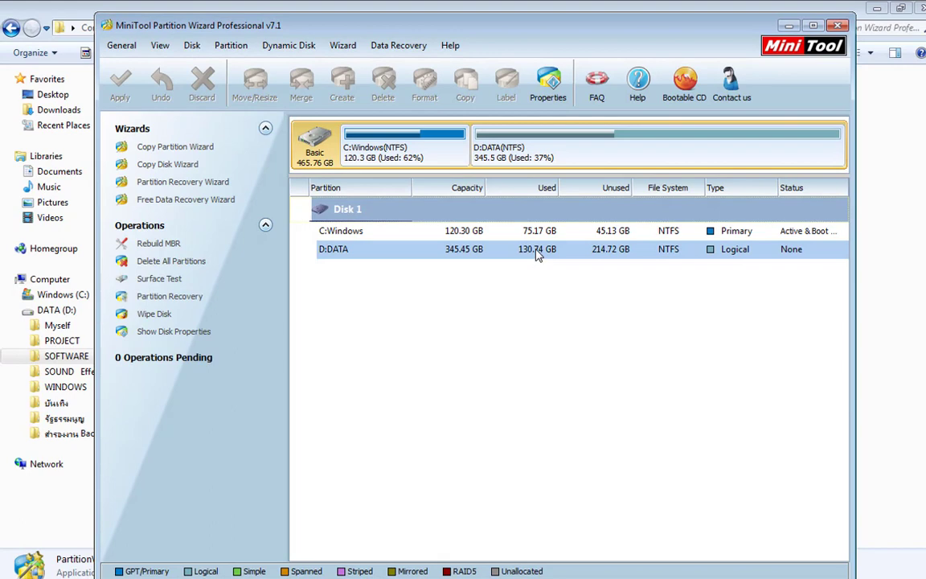
click(387, 134)
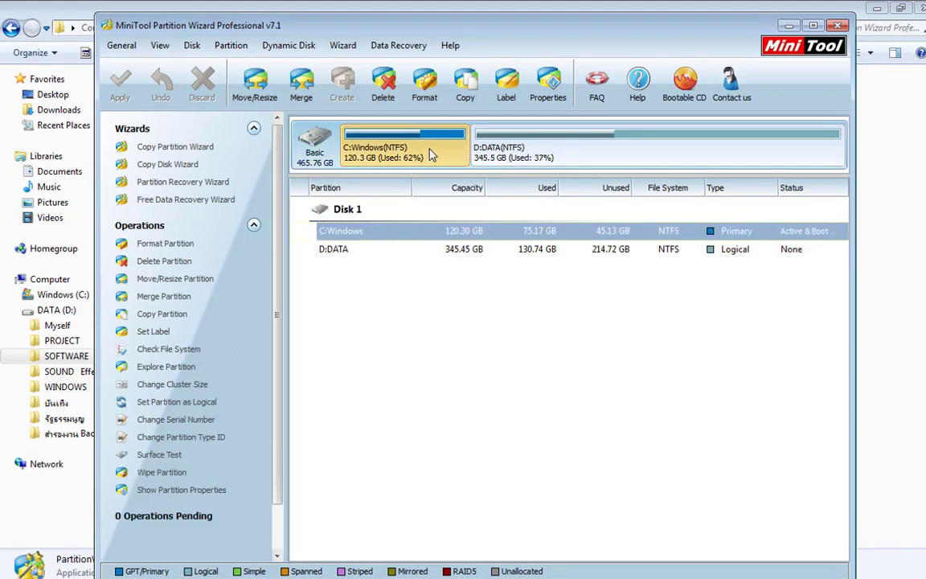
click(523, 149)
click(431, 142)
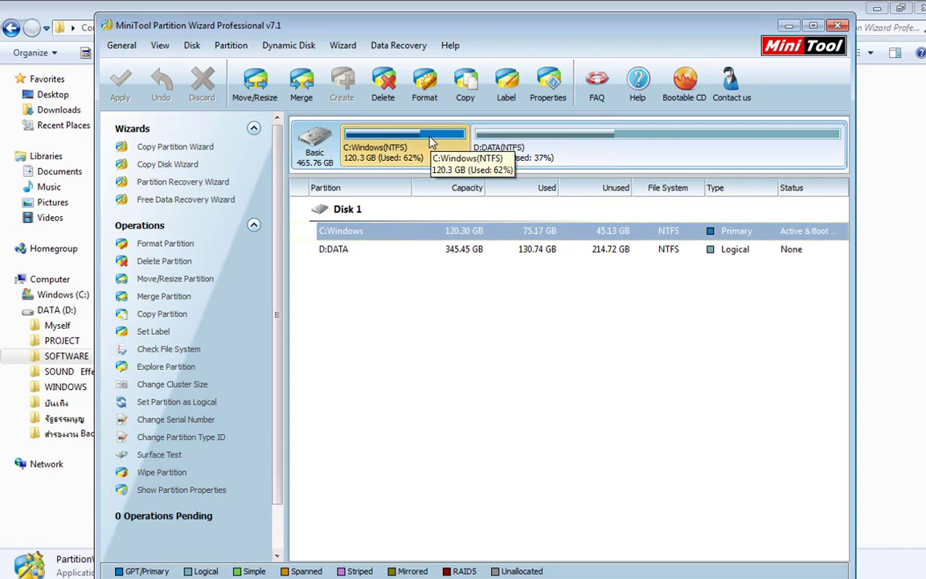
click(546, 155)
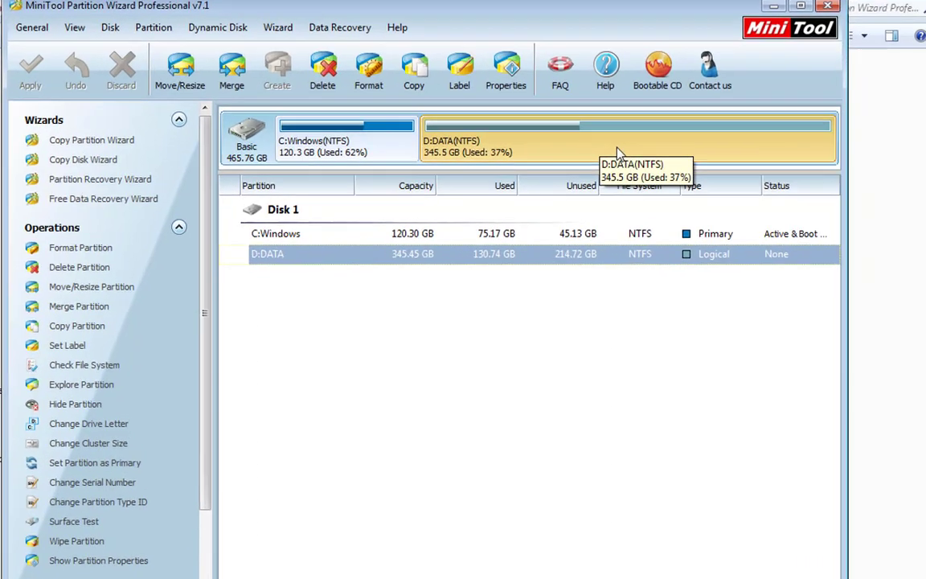
Shrink the D:DATA partition to about 245.29 GB with Move/Resize, leaving the unallocated space after it.
right_click(649, 154)
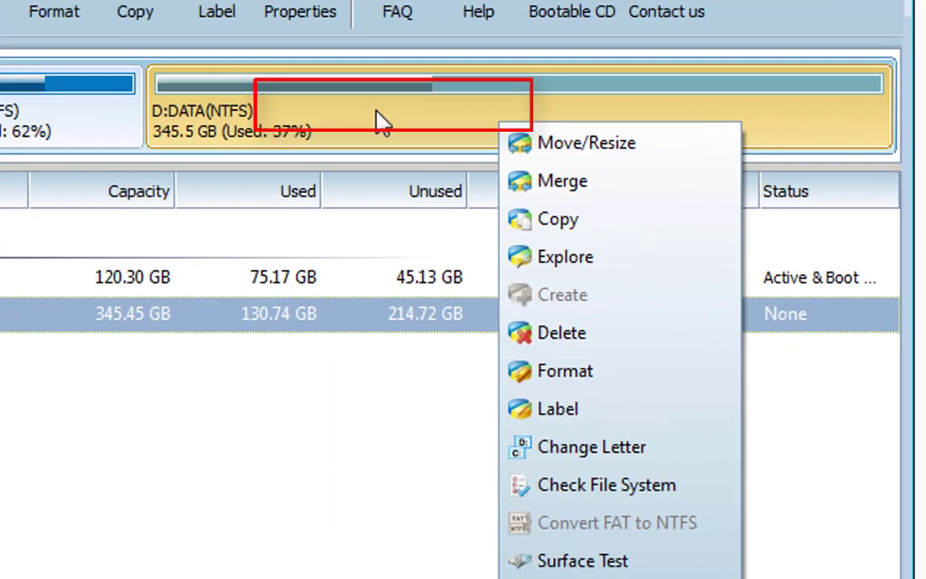
click(118, 80)
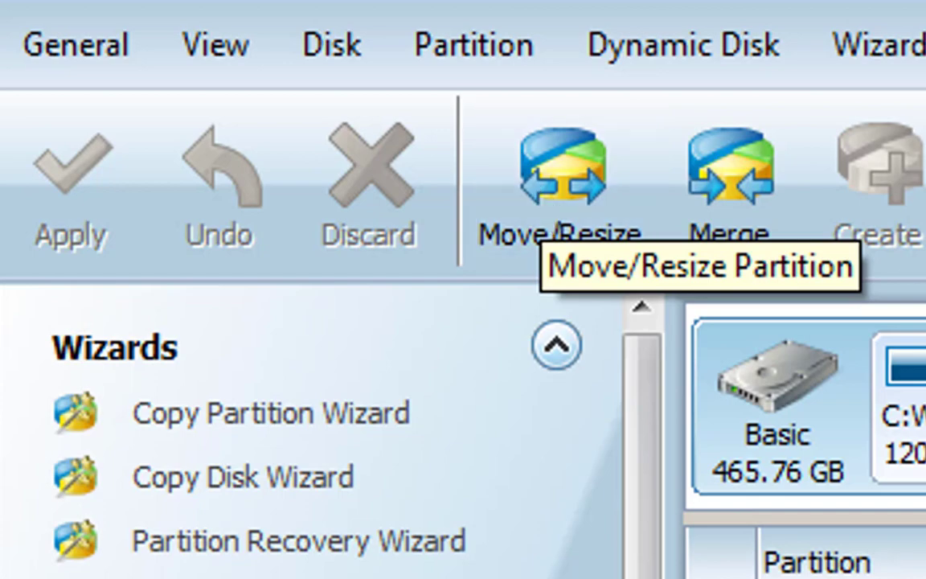
click(536, 205)
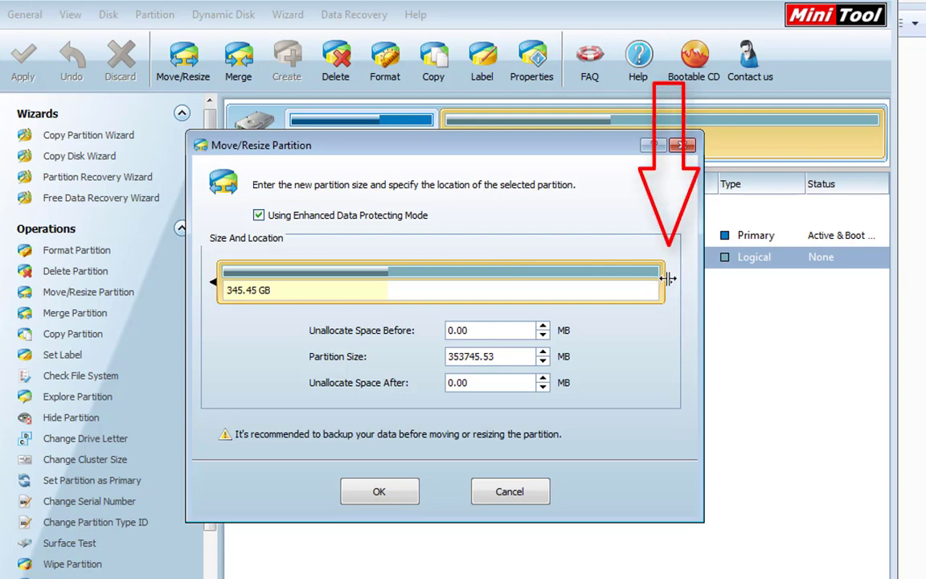
drag(668, 279, 541, 277)
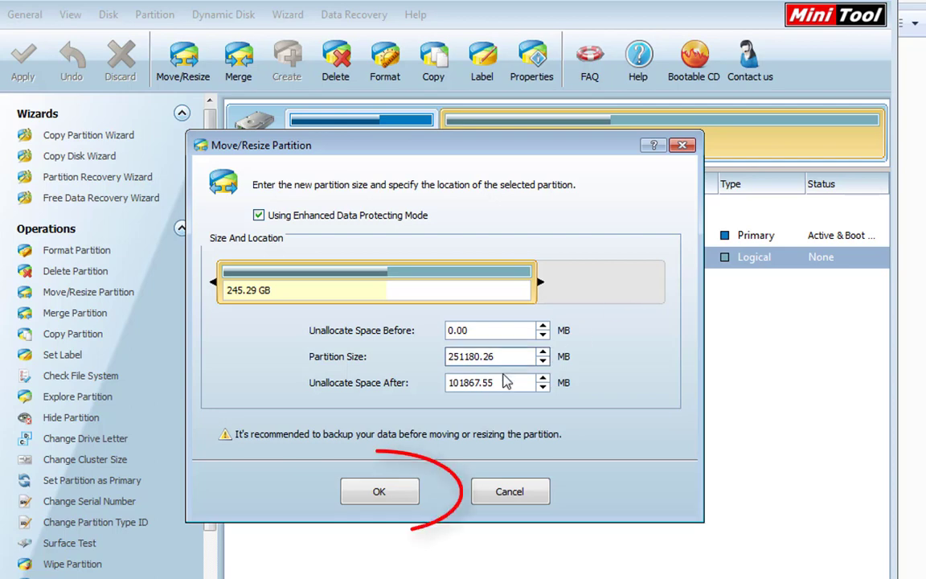
click(391, 494)
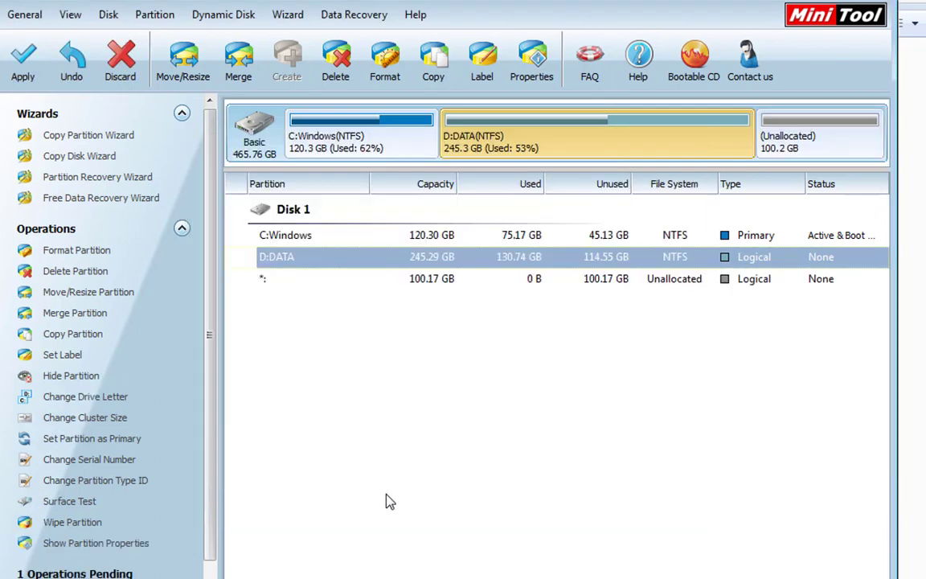
Start creating a partition in the unallocated space after D:DATA and label it Data2.
click(848, 138)
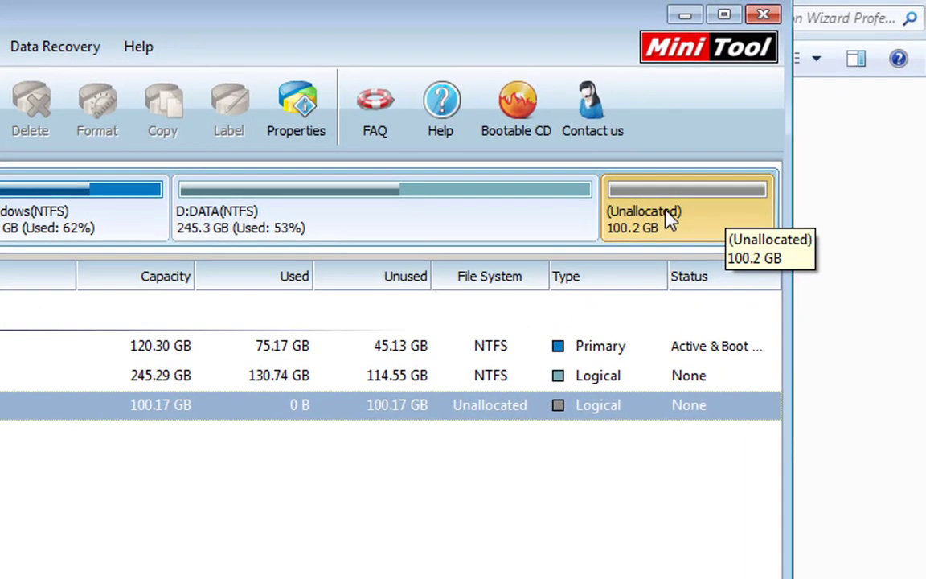
right_click(670, 220)
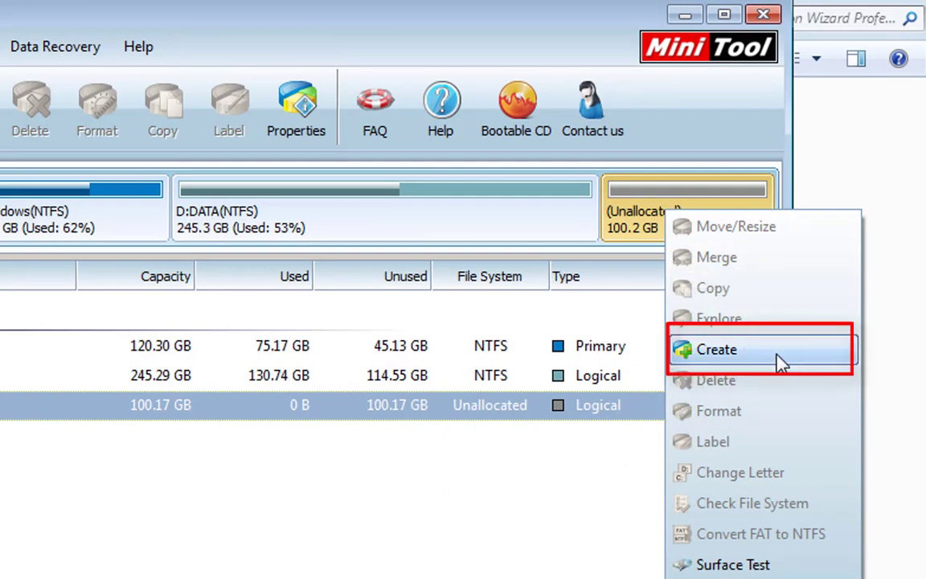
click(611, 187)
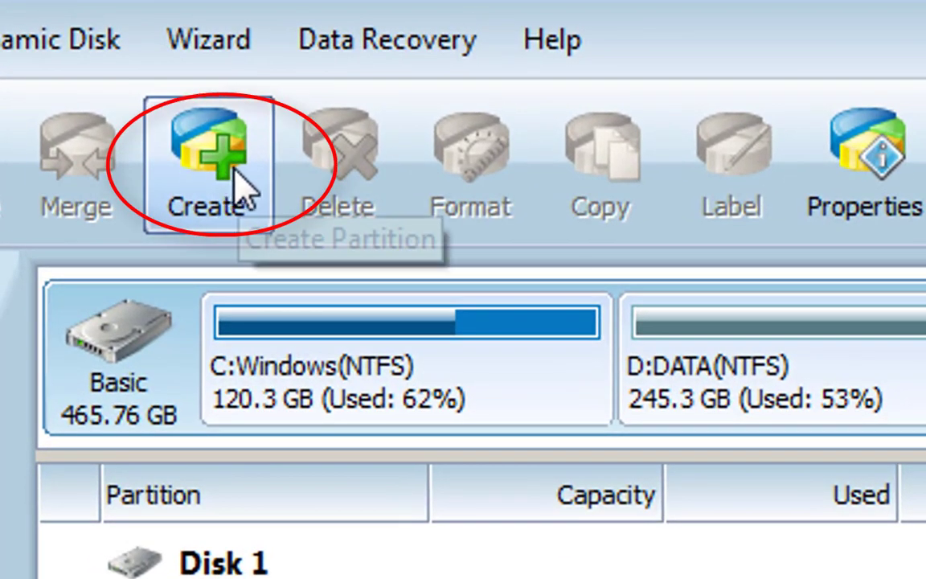
click(236, 173)
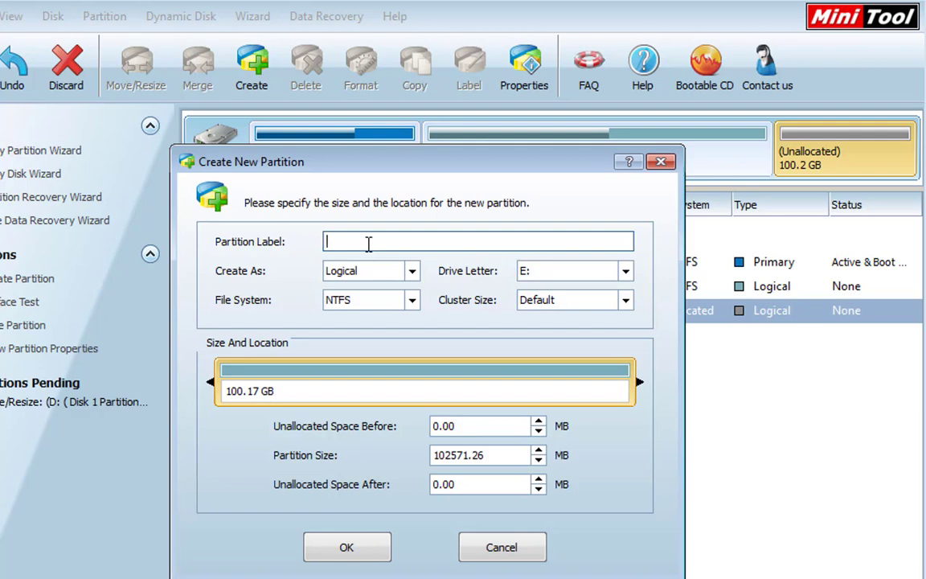
text(Data2)
Keep the new partition as Logical, NTFS, drive letter E: with default cluster size and full size, and confirm its creation.
click(415, 273)
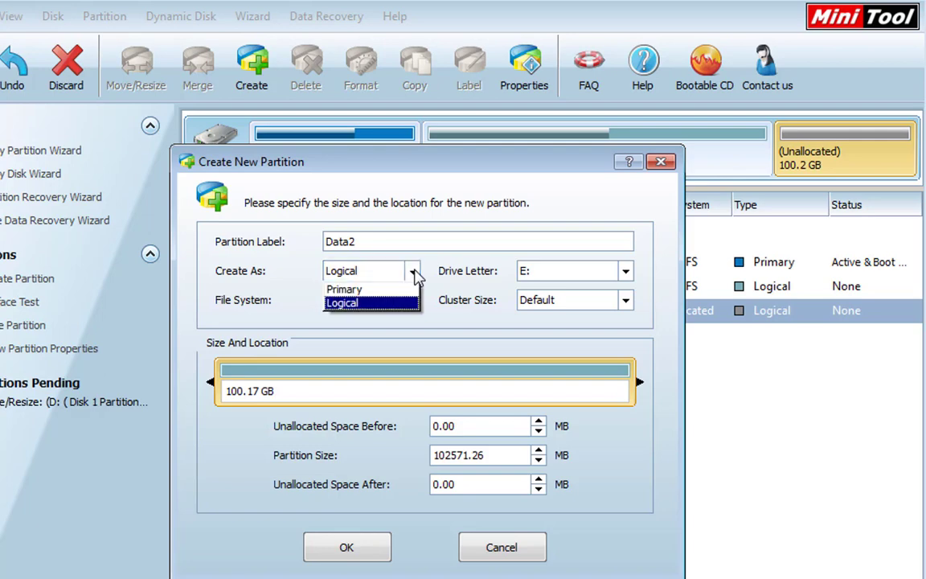
click(370, 305)
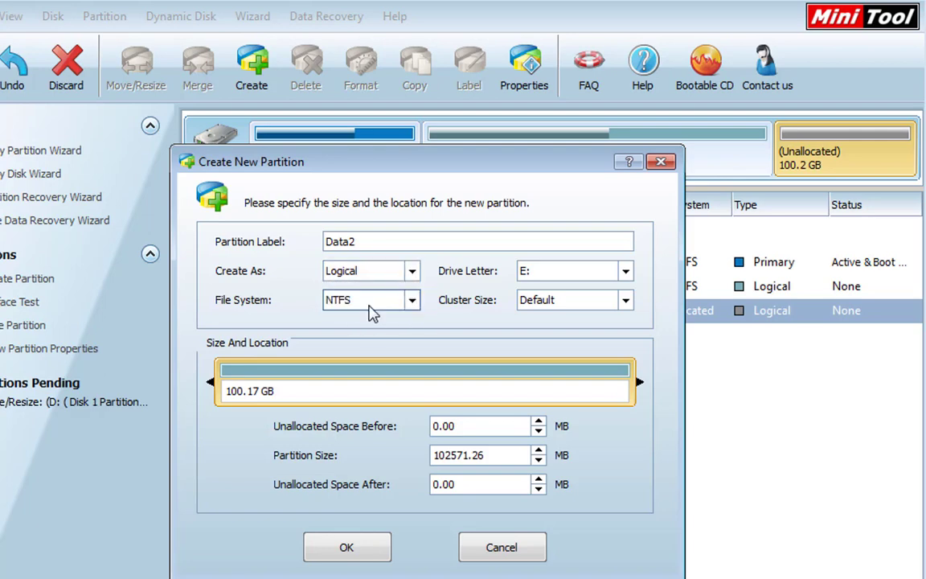
click(411, 271)
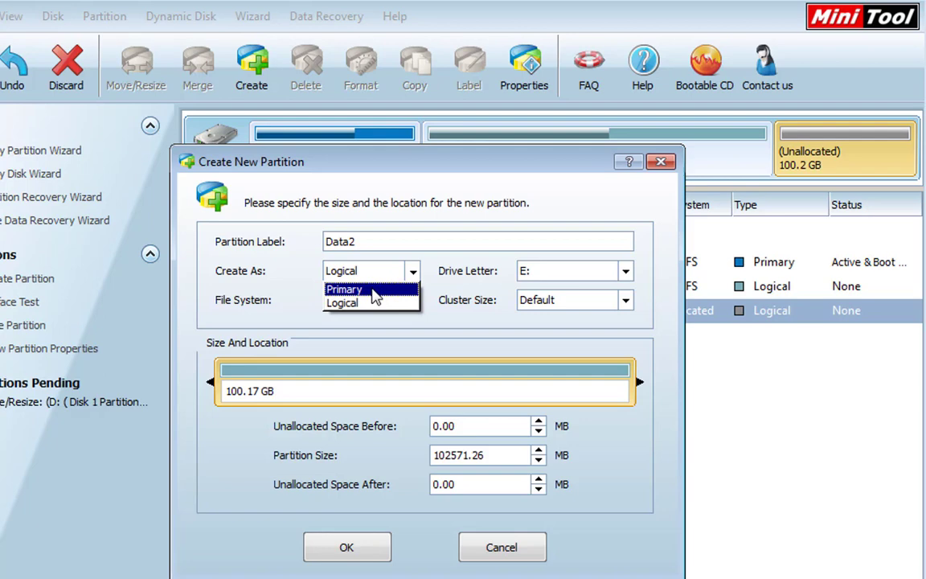
click(415, 271)
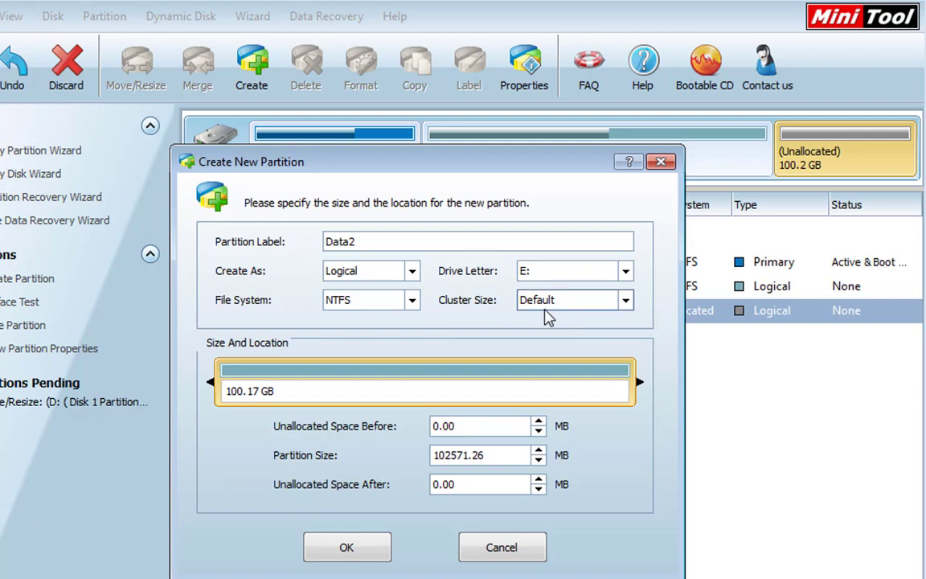
click(347, 548)
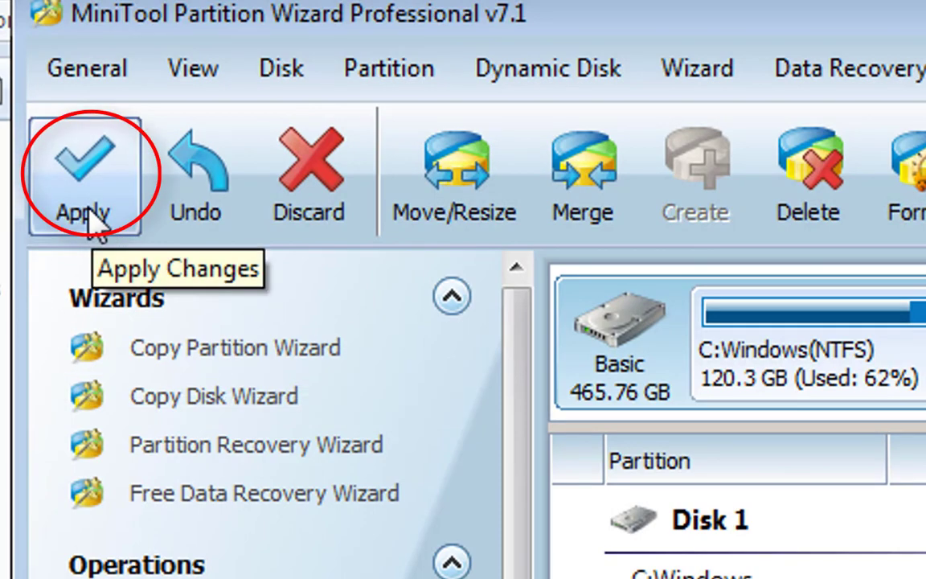
Apply the pending partition changes to Disk 1, dismiss the completion dialog, and select the D:DATA partition.
click(97, 208)
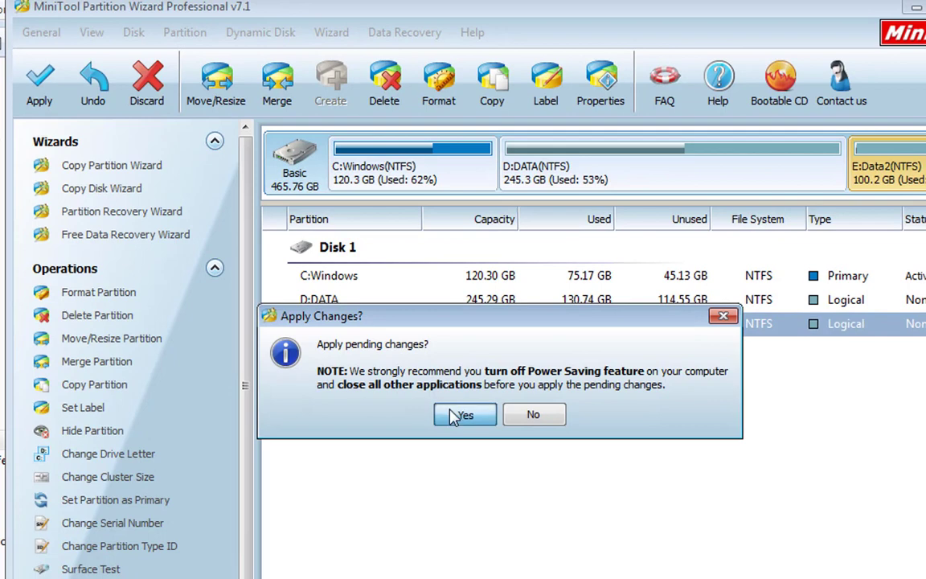
click(467, 357)
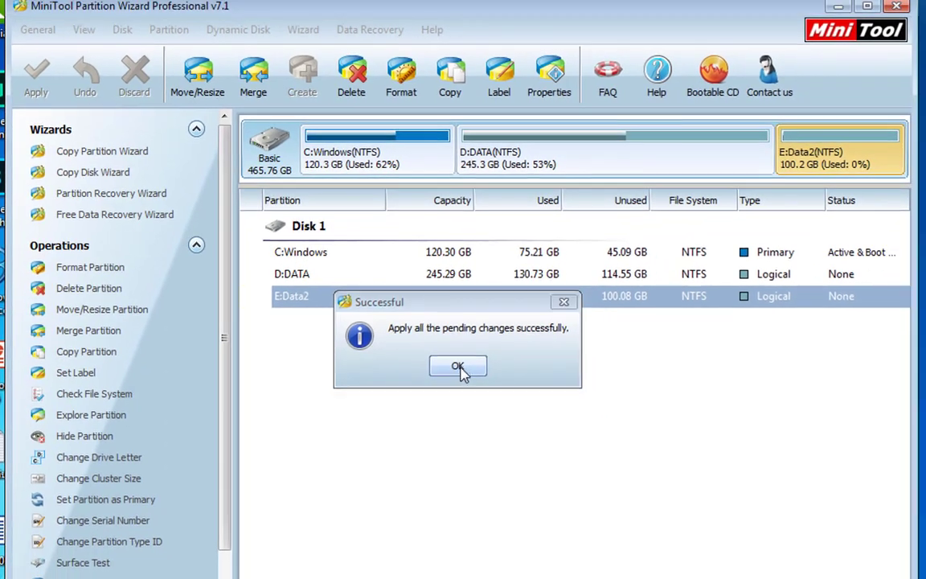
click(507, 407)
click(654, 138)
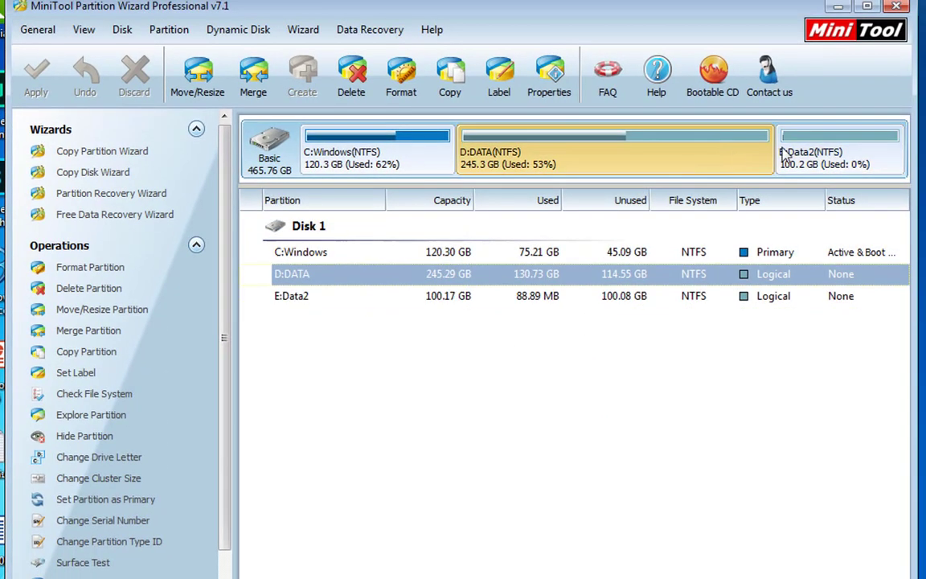
Review the C:Windows, D:DATA and E:Data2 partitions on the Disk 1 map by selecting each one, ending on E:Data2.
click(822, 145)
click(406, 155)
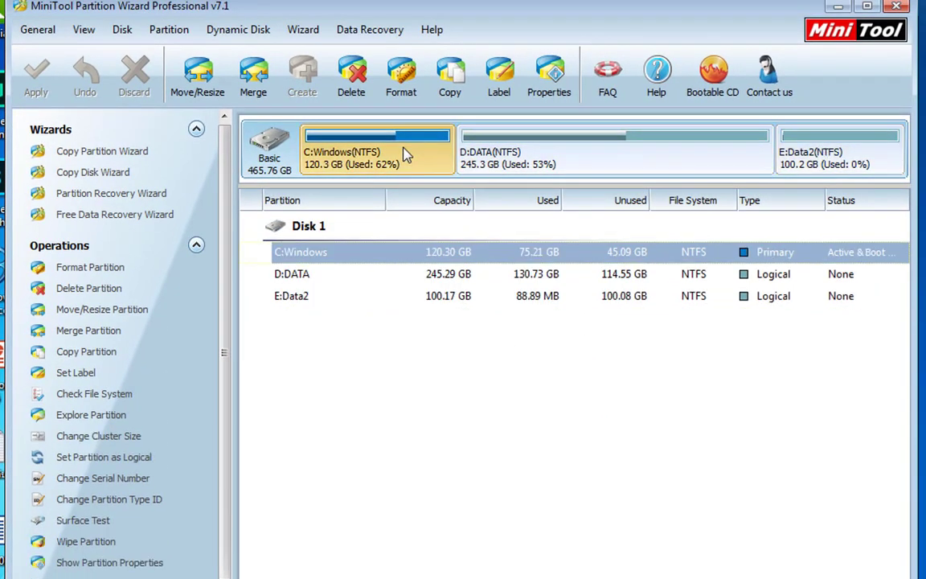
click(538, 150)
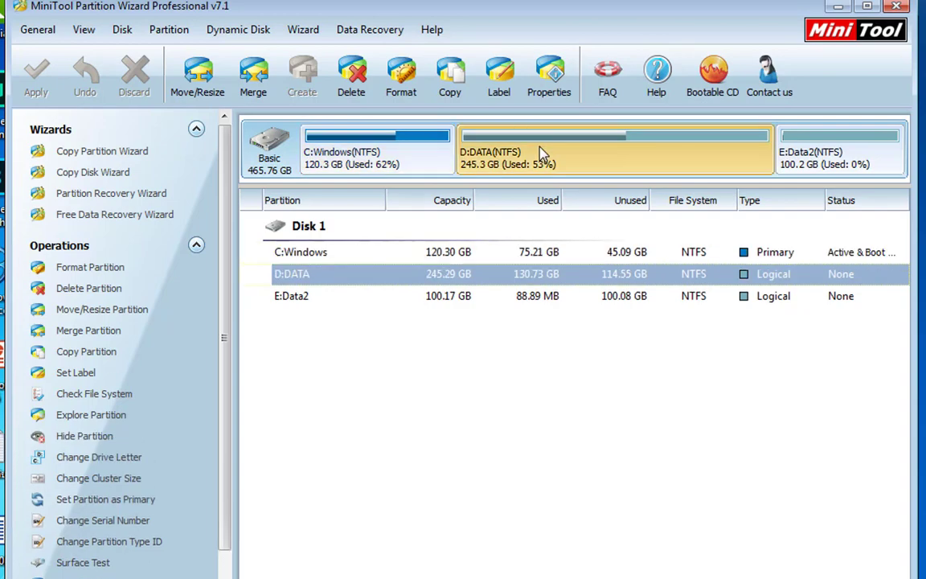
click(836, 153)
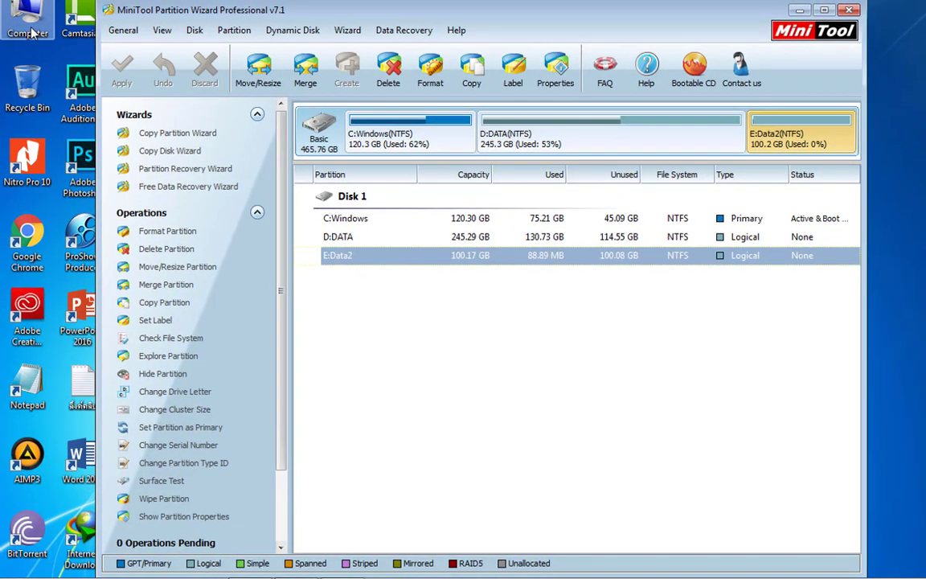
Switch to Windows Explorer's Computer view and inspect the contents of the Windows (C:), DATA (D:) and Data2 (E:) drives.
double_click(29, 24)
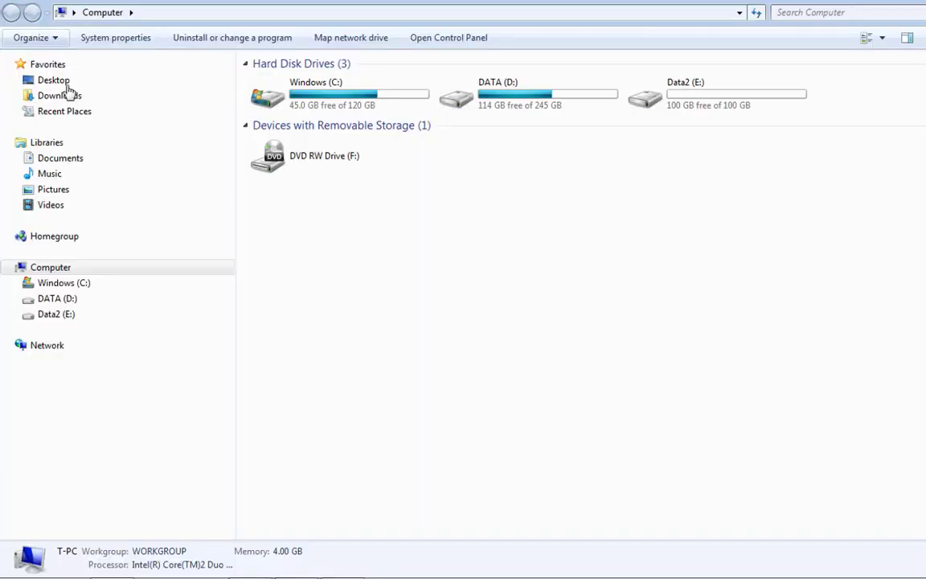
click(78, 287)
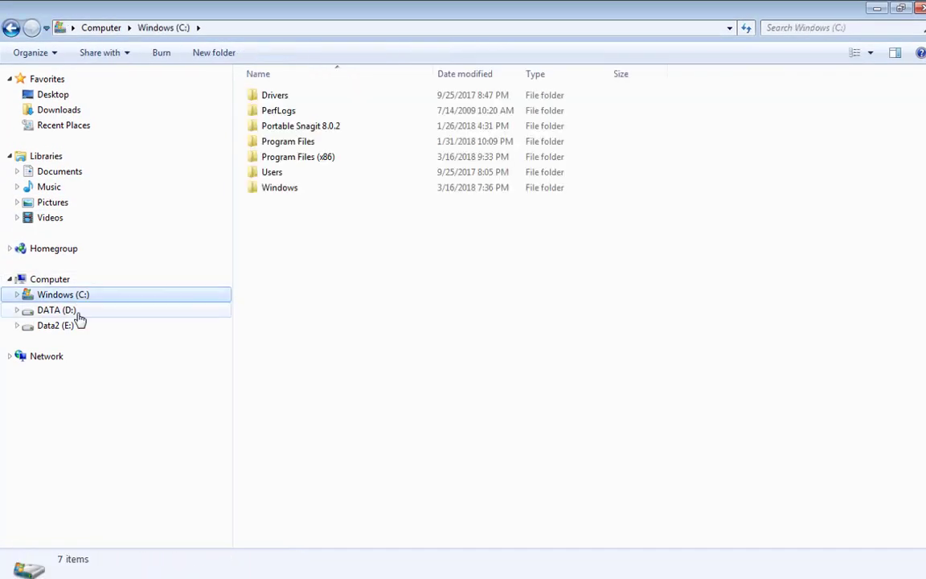
click(76, 313)
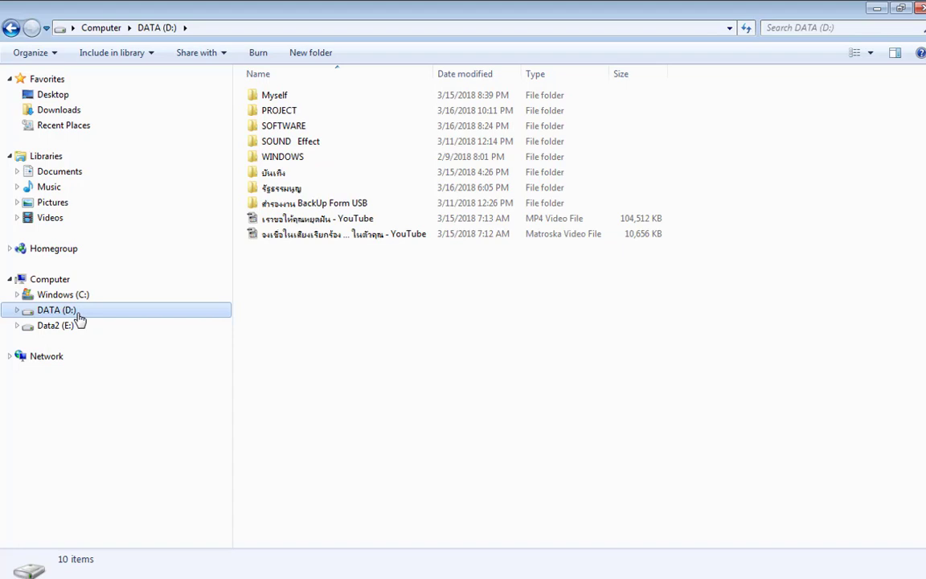
click(76, 329)
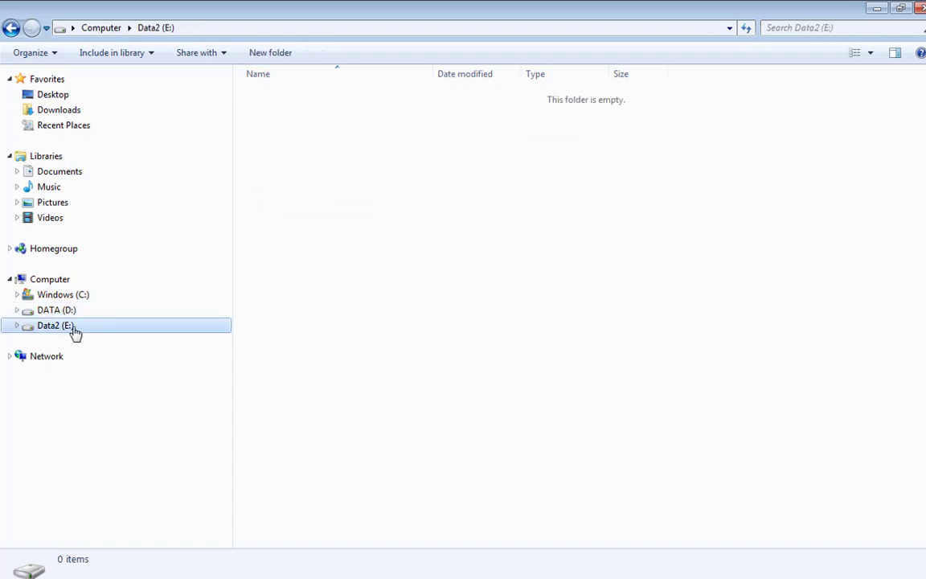
Return to the Computer overview and compare the capacity and free space of the C:, D: and E: drives, ending on Data2 (E:).
click(66, 282)
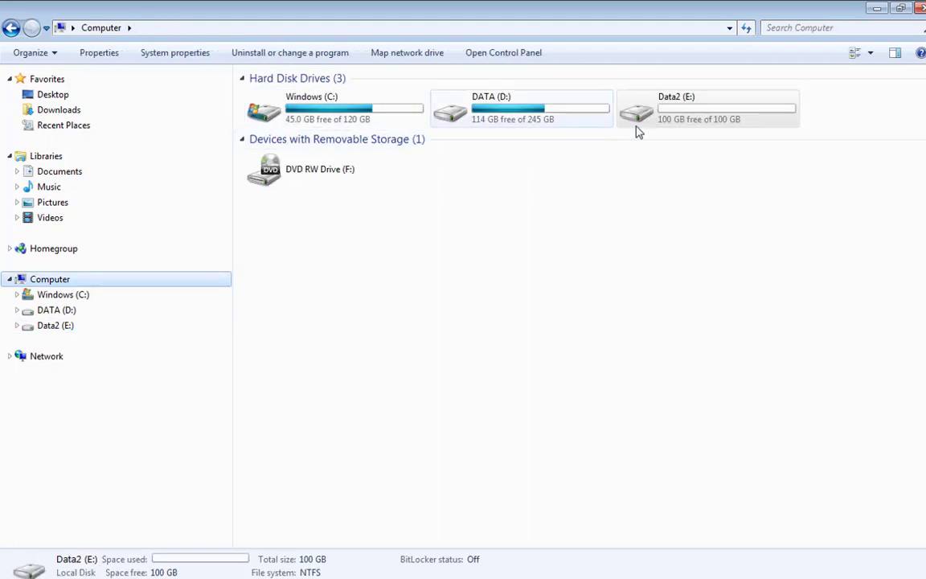
click(675, 129)
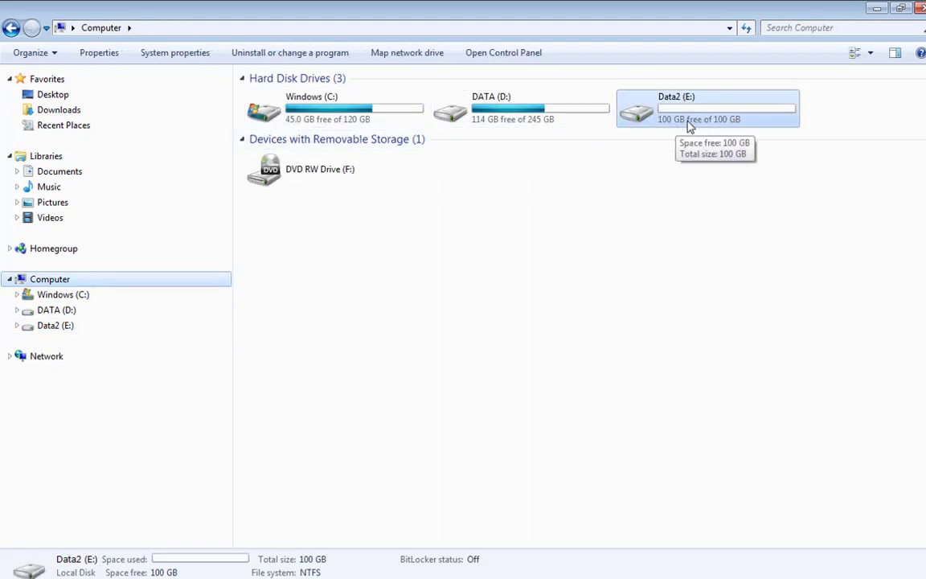
click(316, 121)
click(518, 119)
click(728, 127)
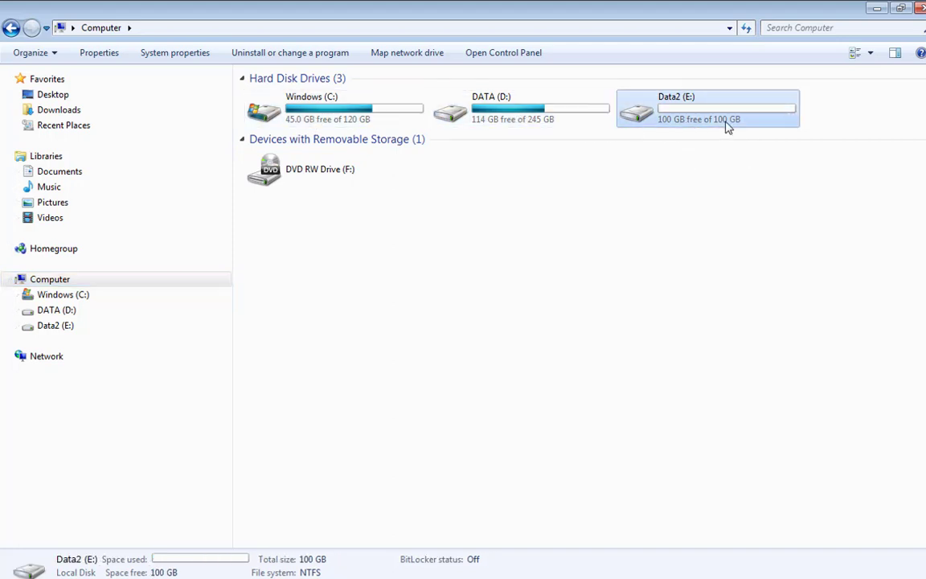